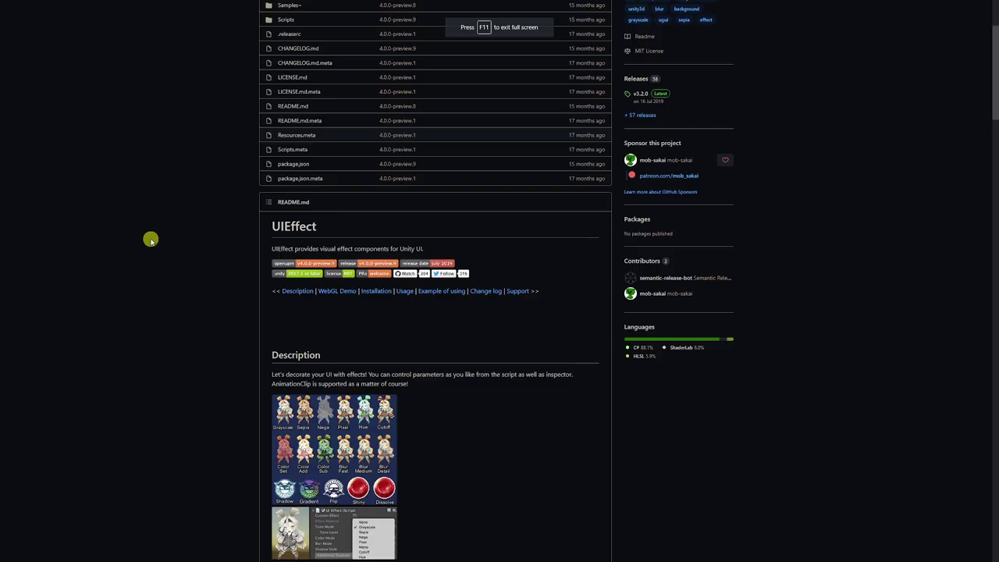
Review the effects in the UIEffect README and copy the repository's HTTPS clone URL
scroll(152, 229, "up", 3)
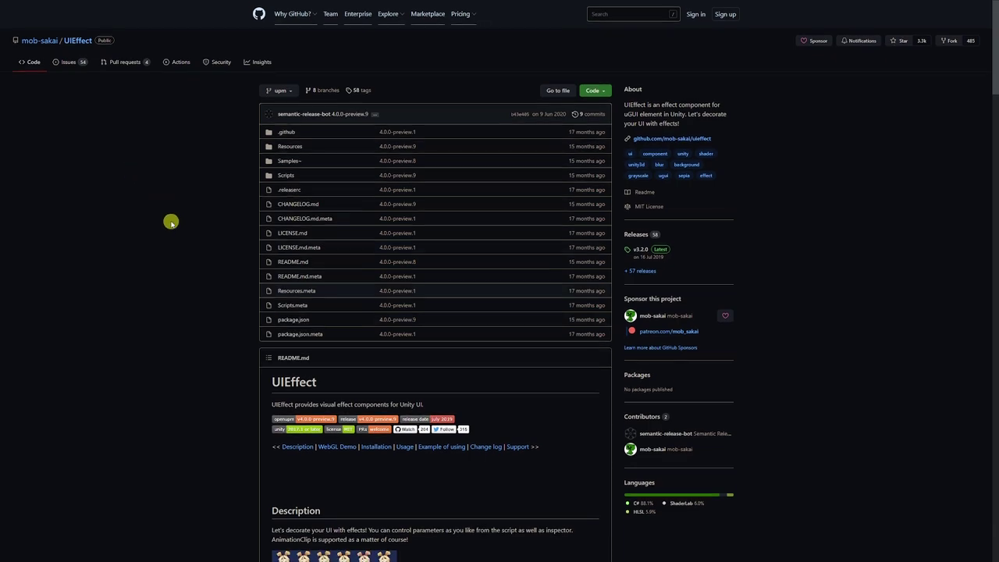
scroll(171, 222, "down", 3)
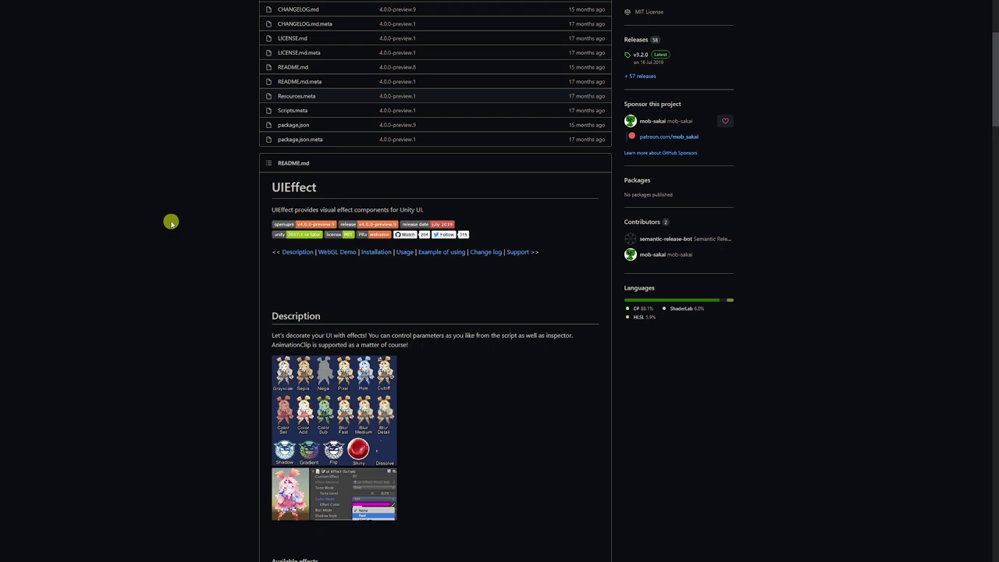
scroll(171, 222, "down", 3)
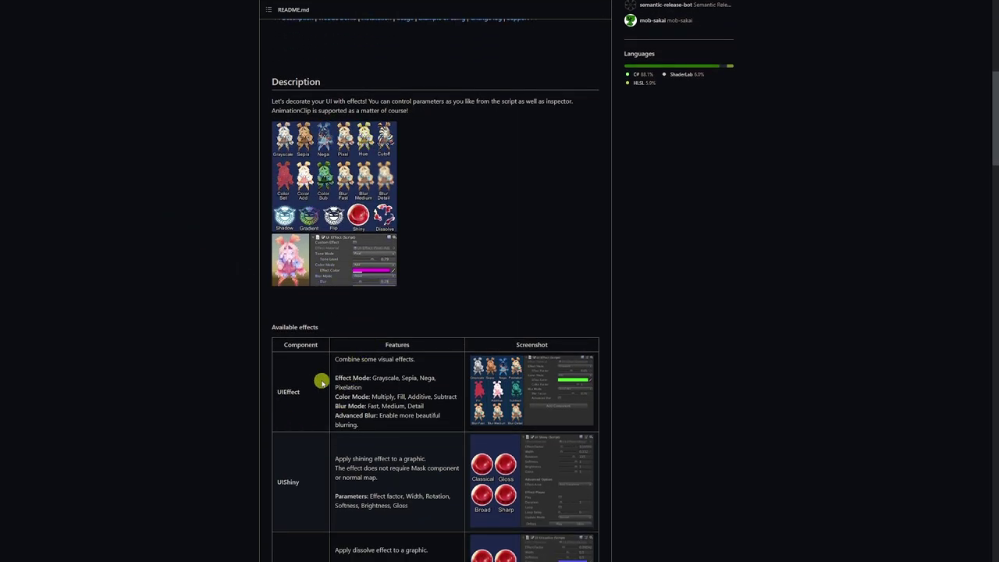
scroll(357, 379, "down", 2)
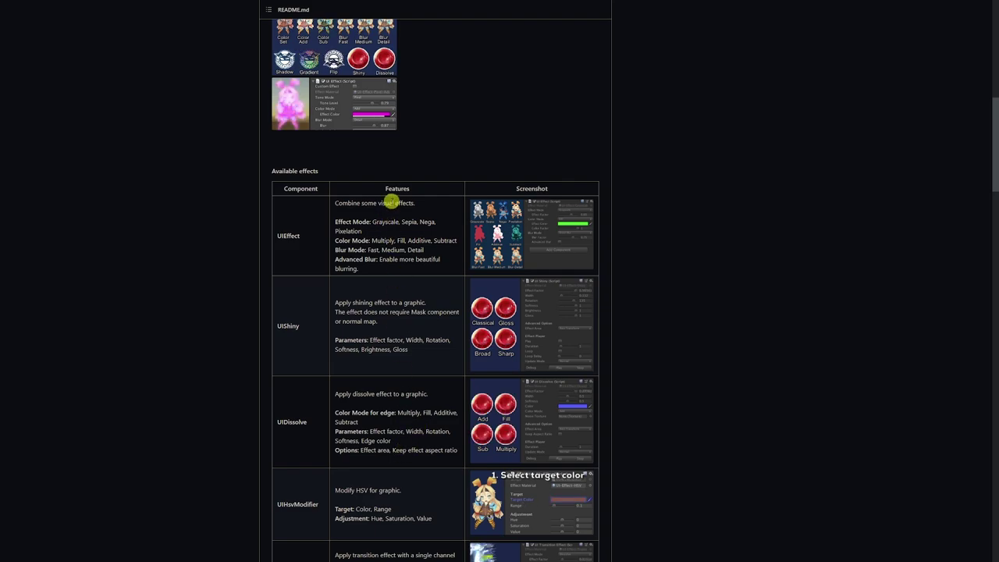
scroll(375, 257, "up", 2)
scroll(435, 262, "up", 6)
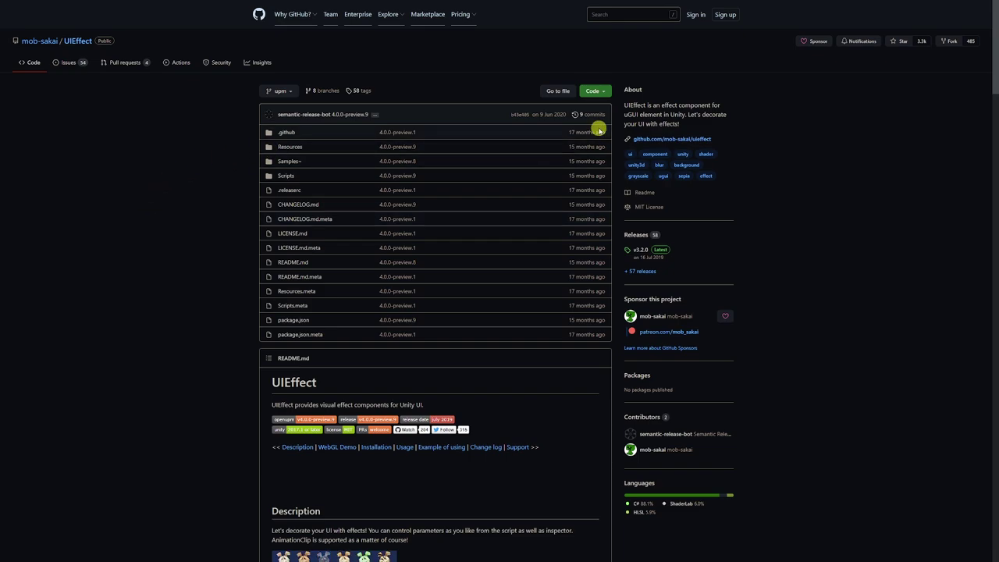
left_click(601, 93)
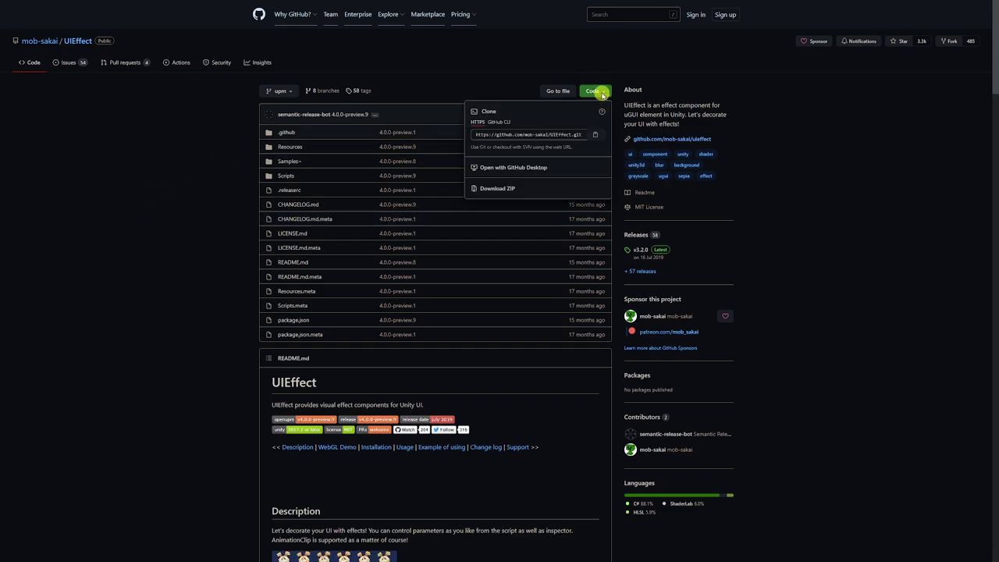
left_click(535, 133)
key("ctrl+c")
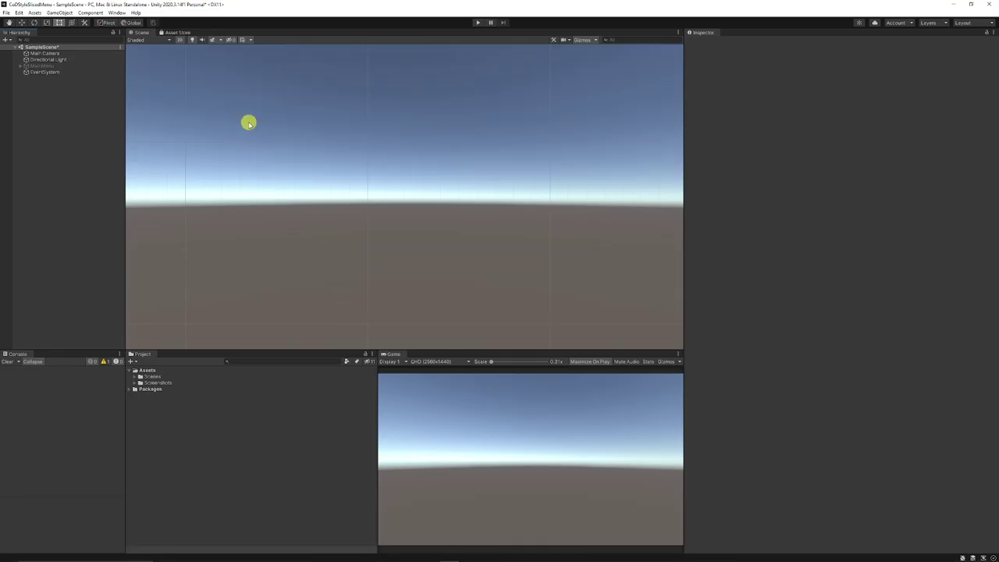
Add UI Effect 4.0.0-preview.9 through Package Manager's git URL option and expand its Samples
left_click(116, 12)
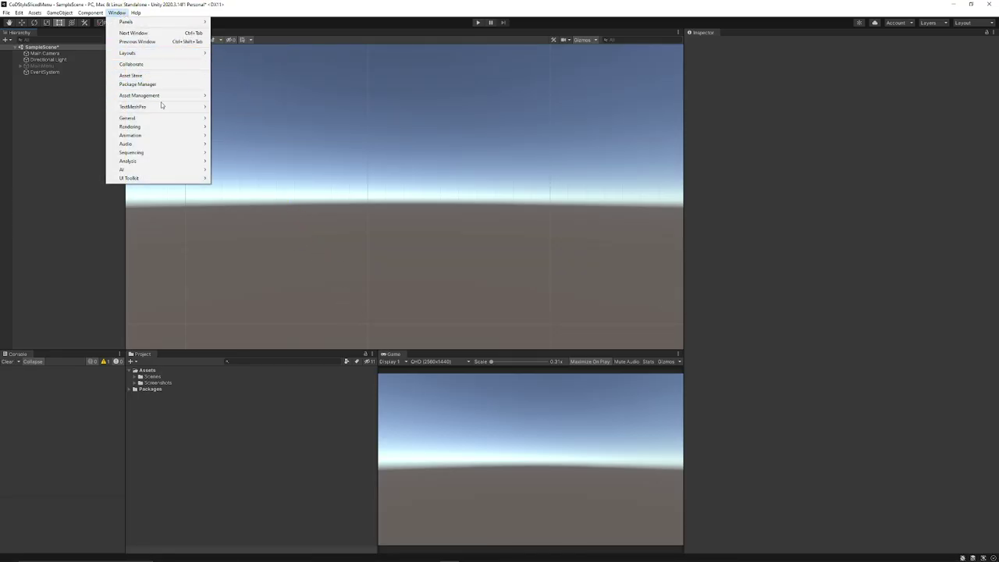
left_click(160, 84)
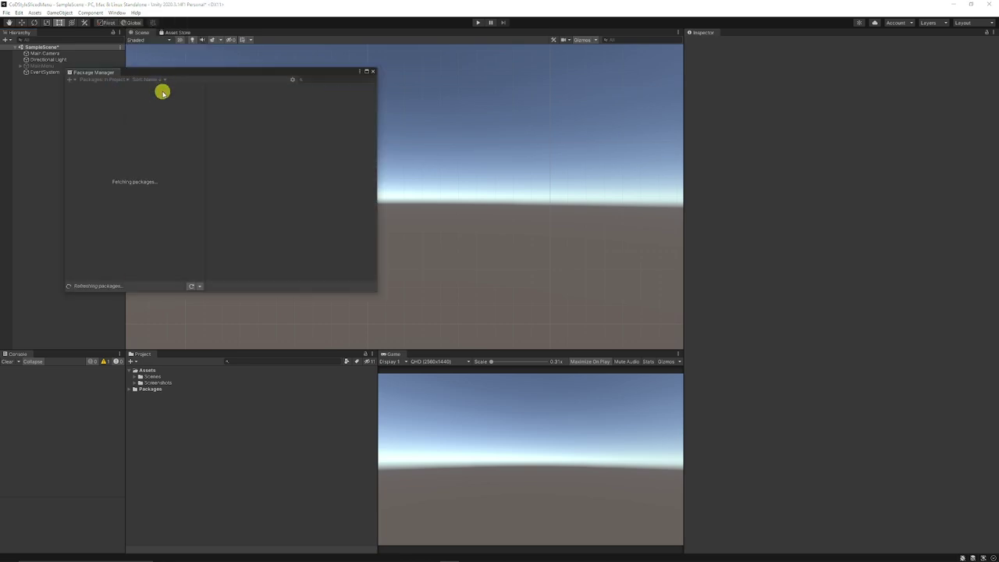
left_click(72, 80)
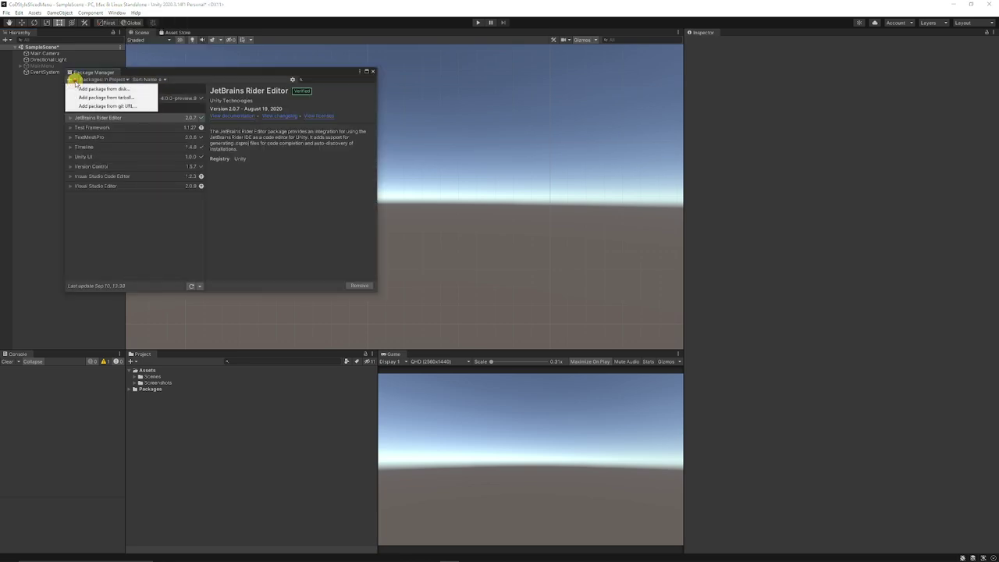
left_click(109, 107)
key("ctrl+v")
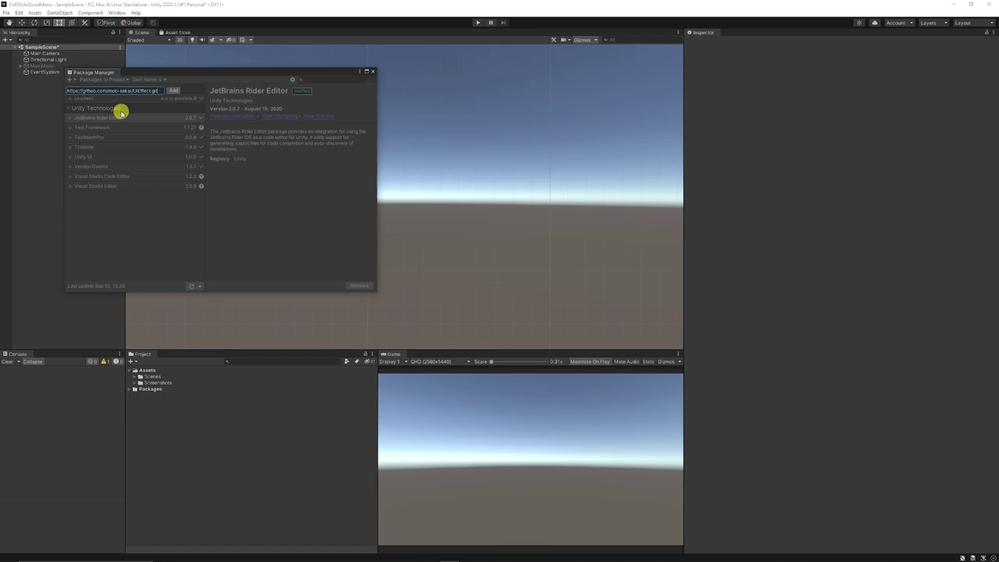
left_click(174, 93)
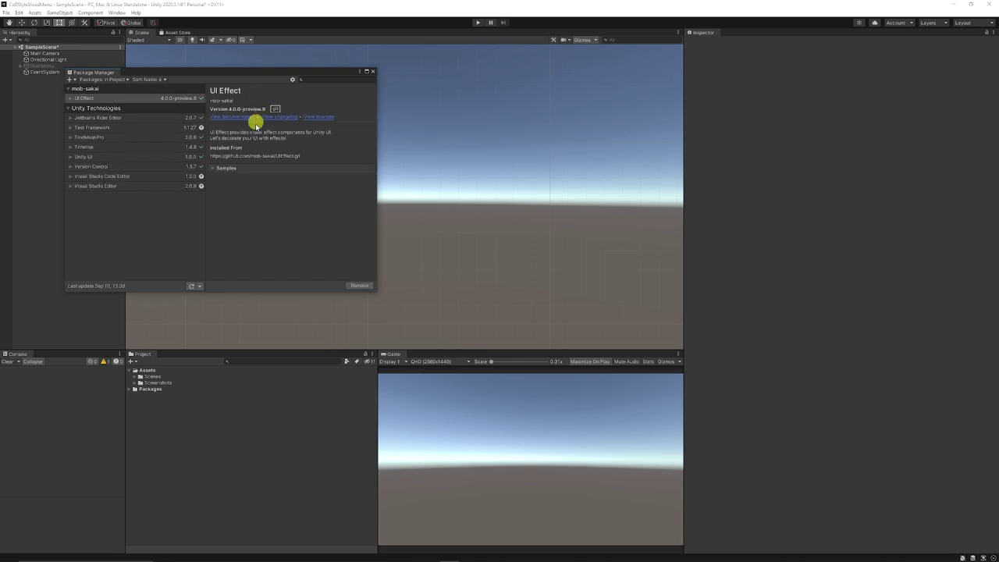
left_click(217, 168)
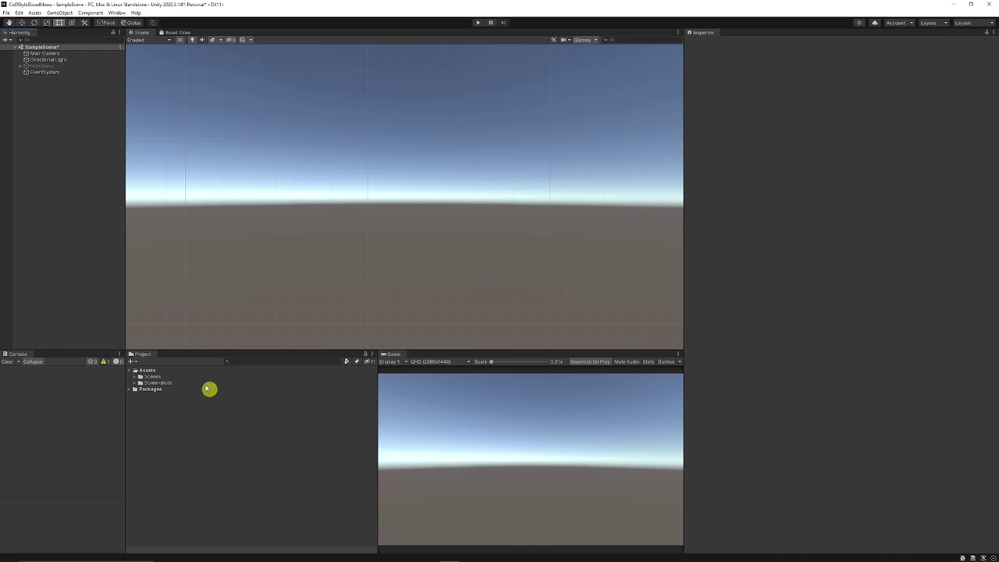
Create a UI Image on a new canvas and name it ImageButton1
right_click(56, 122)
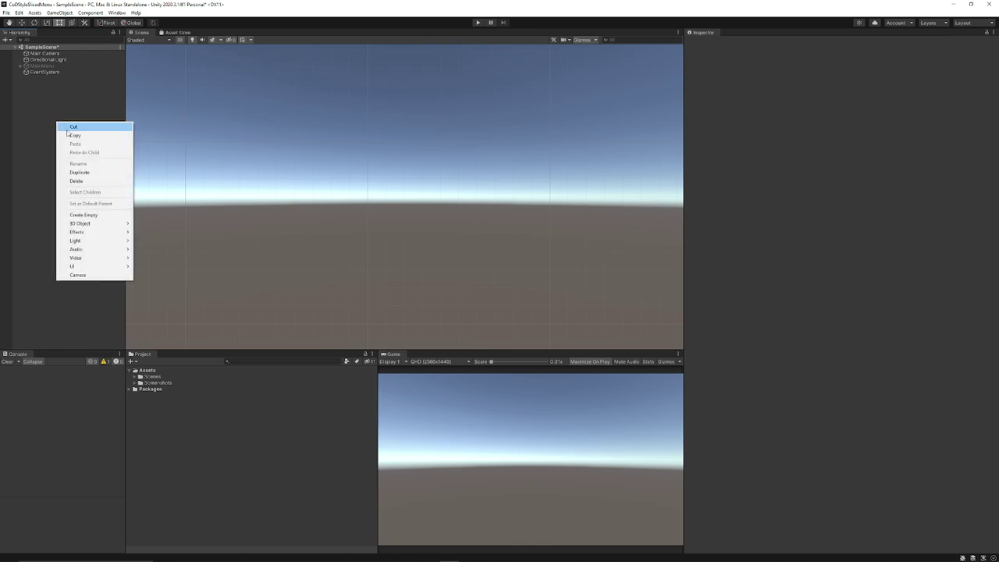
mouse_move(71, 267)
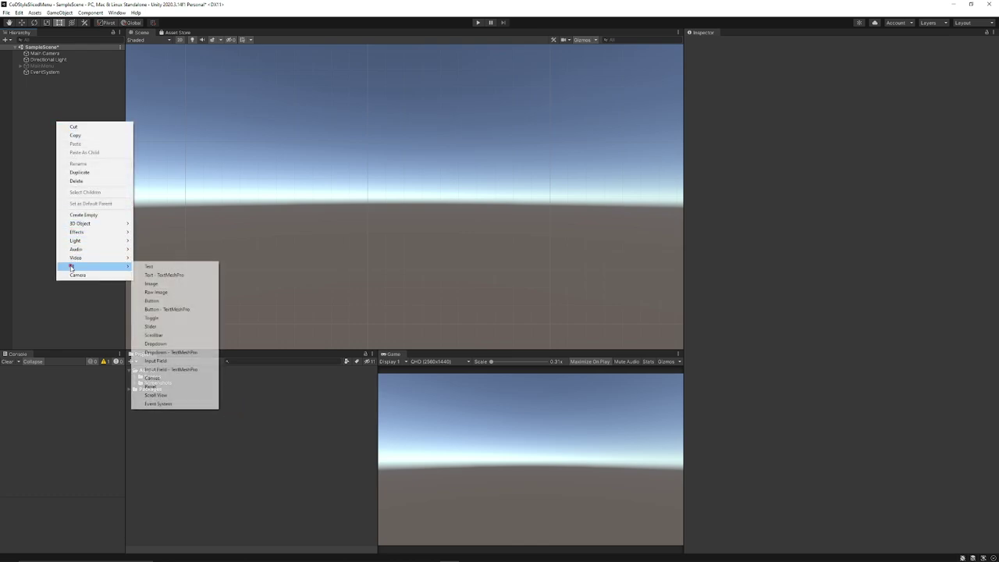
left_click(165, 283)
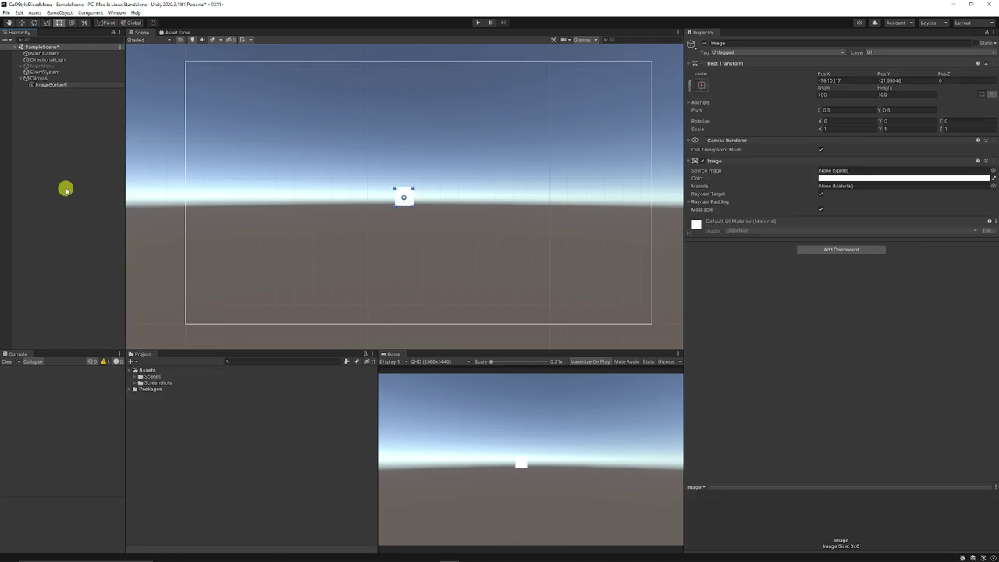
key("Return")
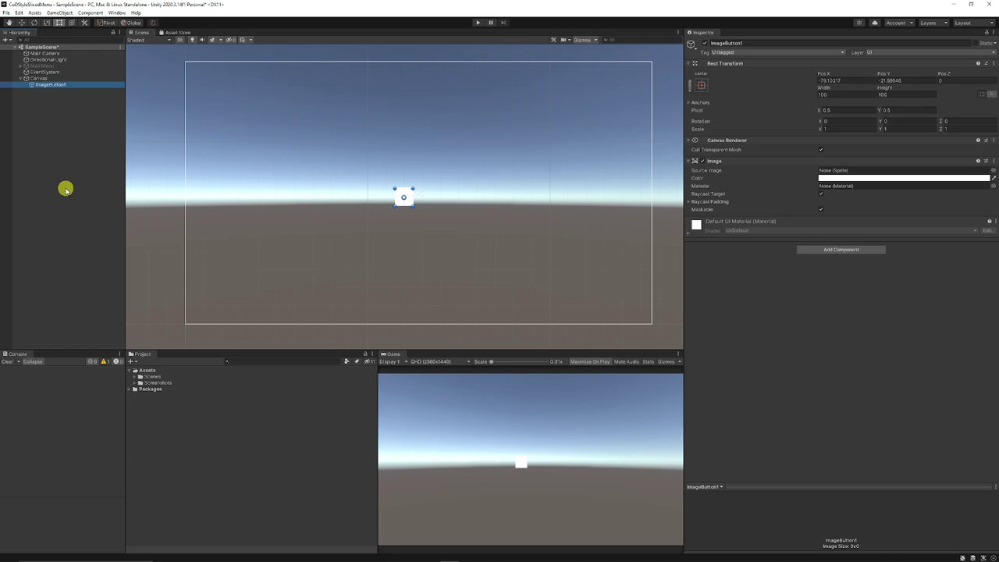
Set the Canvas Scaler to Scale With Screen Size at a 1920 × 1080 reference resolution
left_click(43, 78)
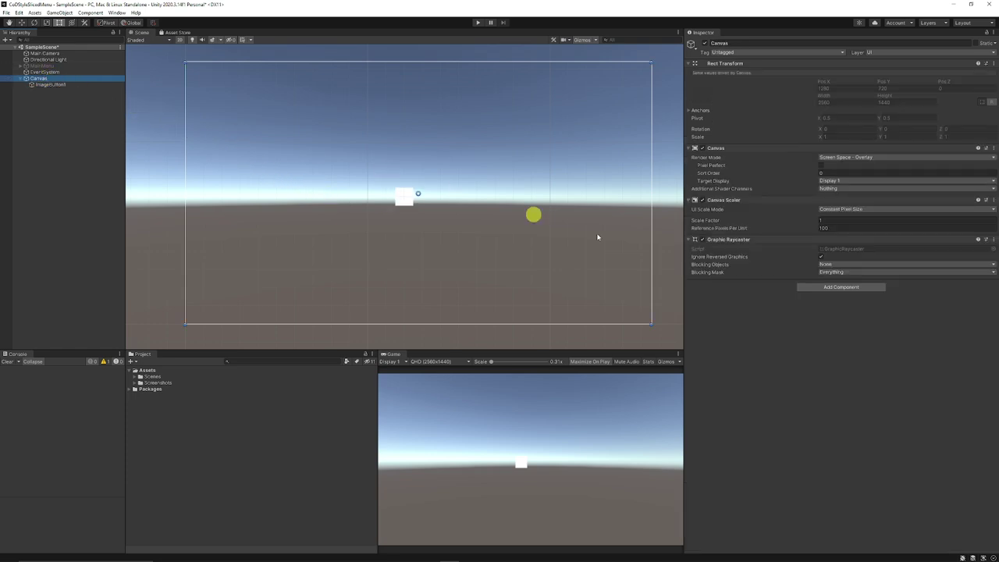
left_click(833, 208)
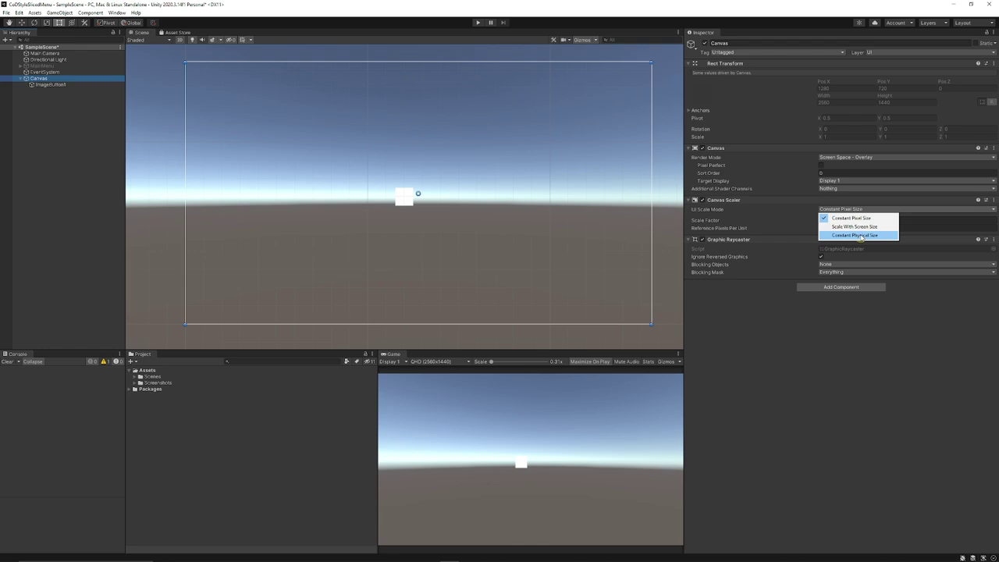
left_click(846, 227)
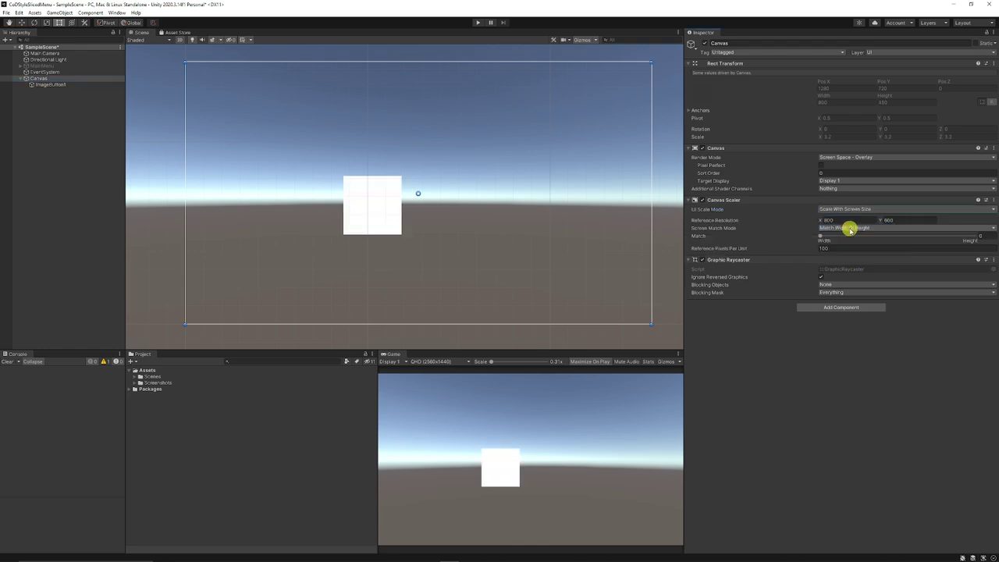
left_click(845, 221)
type("1920")
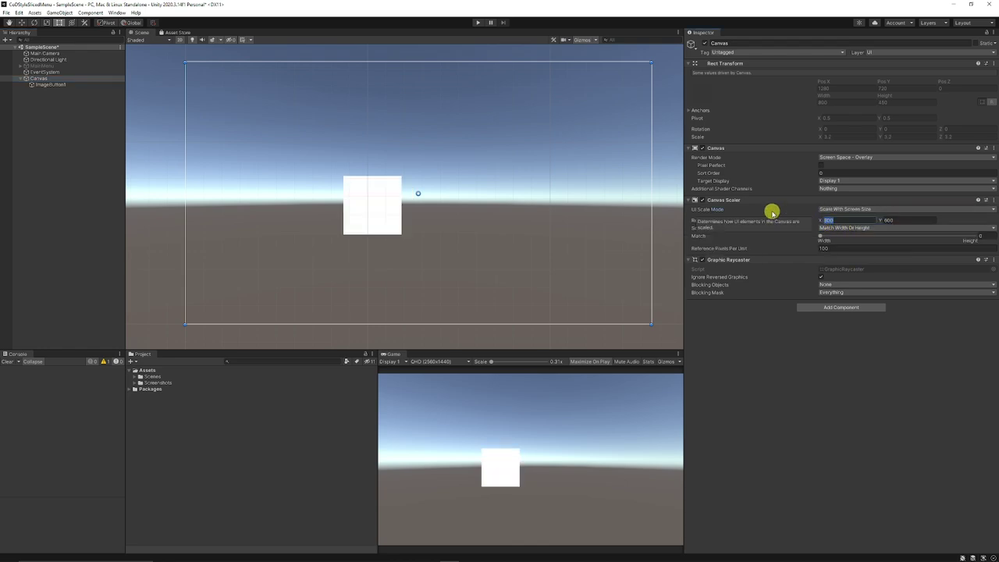
key("Tab")
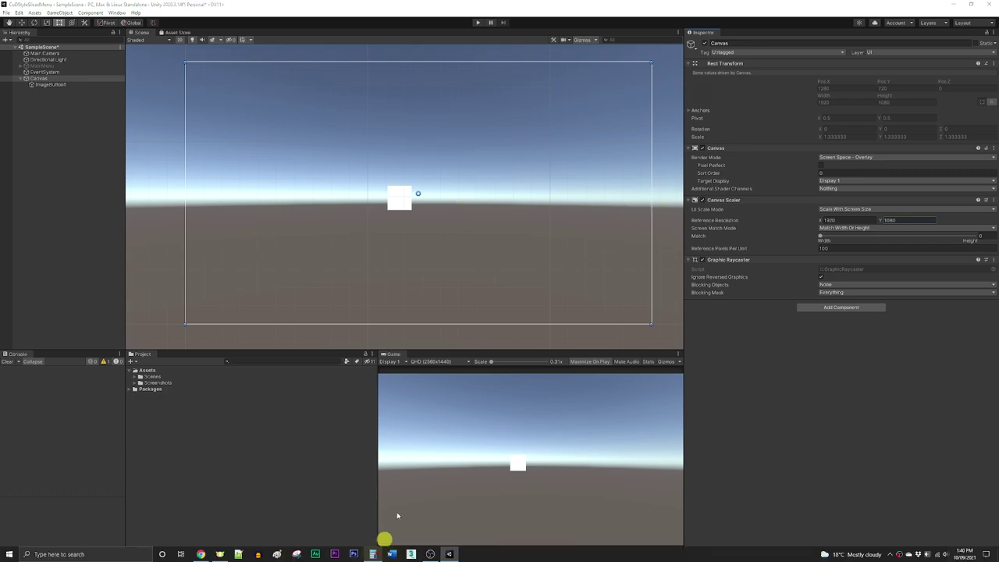
Calculate 1920 ÷ 4 = 480 in Windows Calculator
left_click(380, 547)
left_click(304, 434)
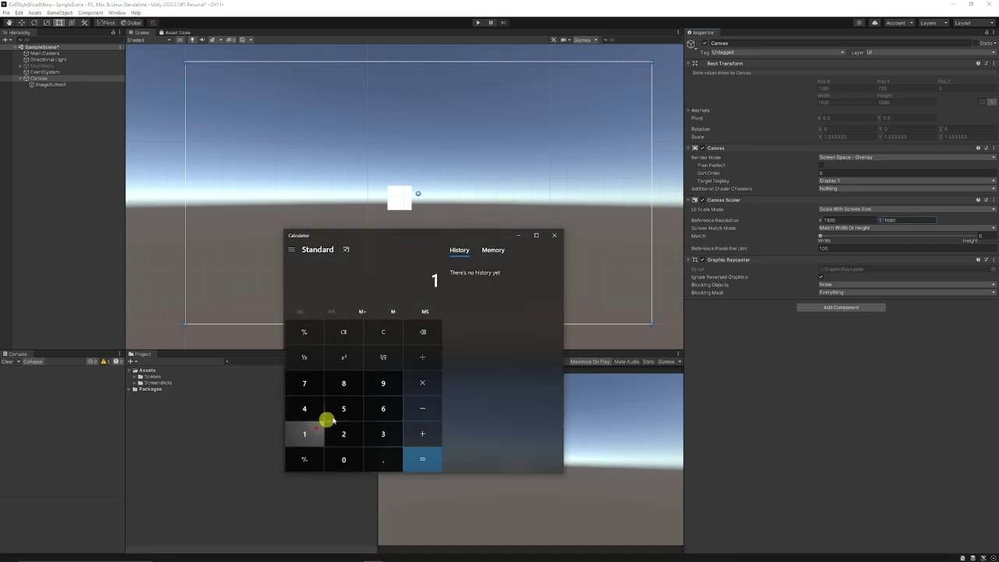
left_click(381, 383)
left_click(345, 436)
left_click(344, 459)
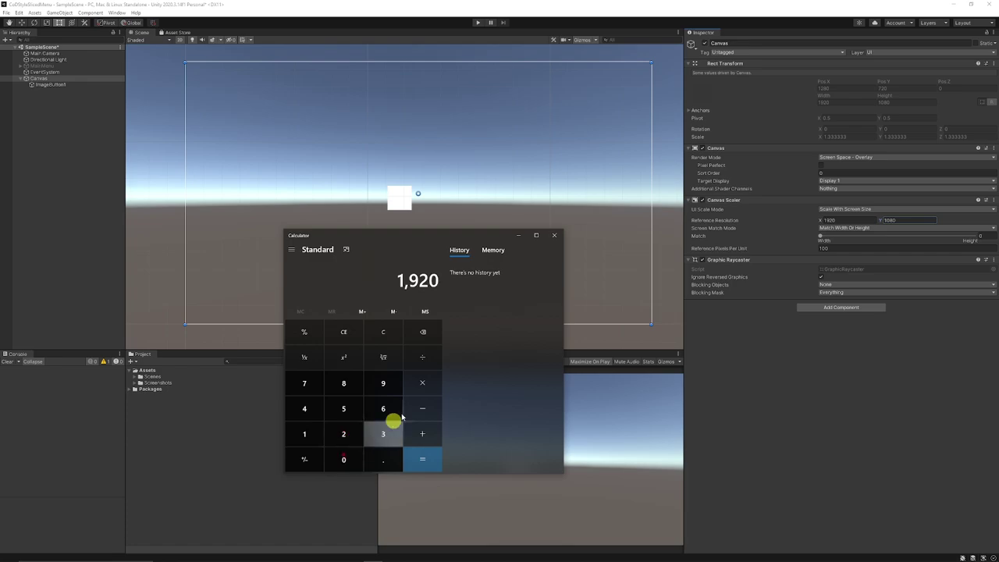
left_click(425, 363)
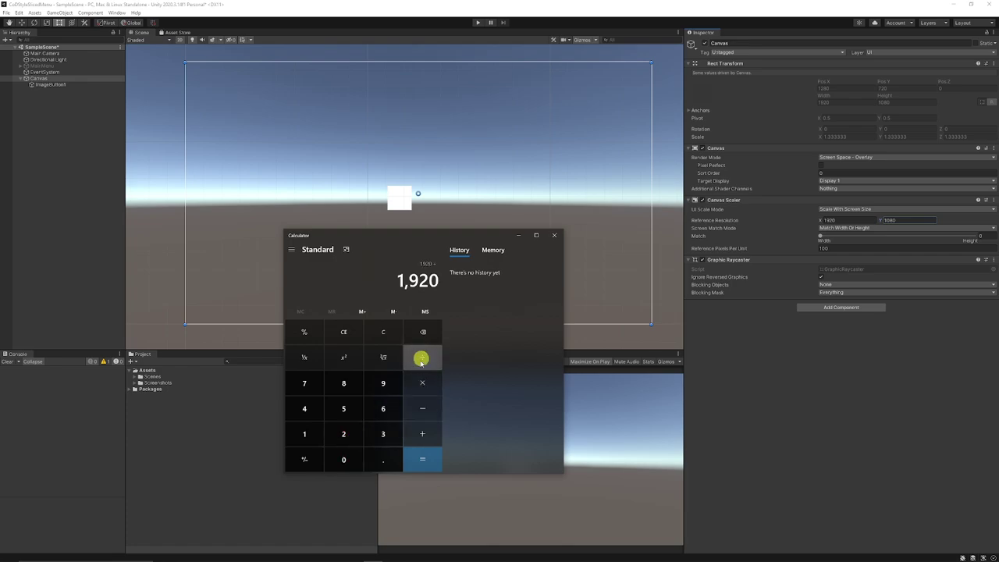
left_click(304, 406)
left_click(428, 459)
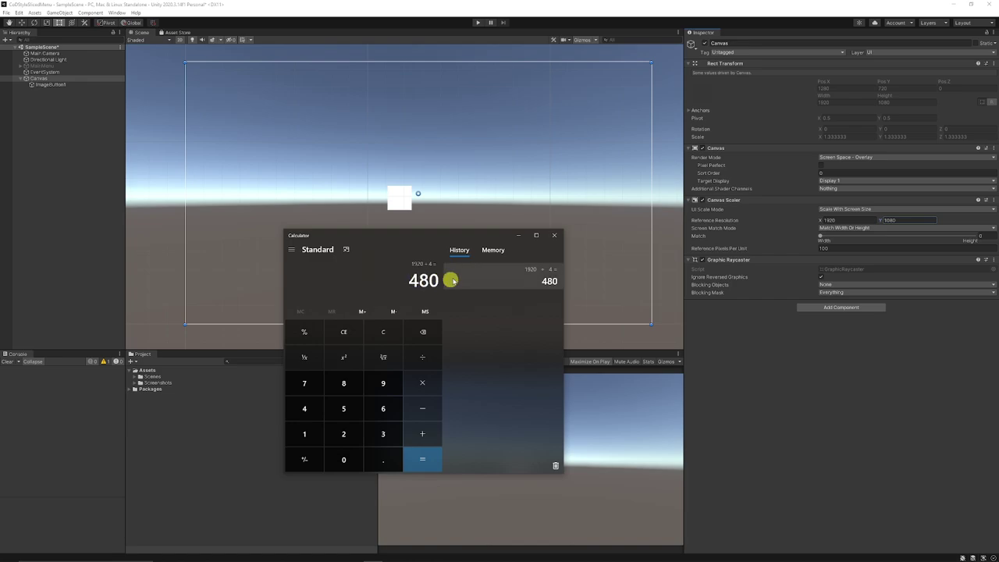
Set ImageButton1's width to 480 and move it to the canvas's left edge
left_click(554, 243)
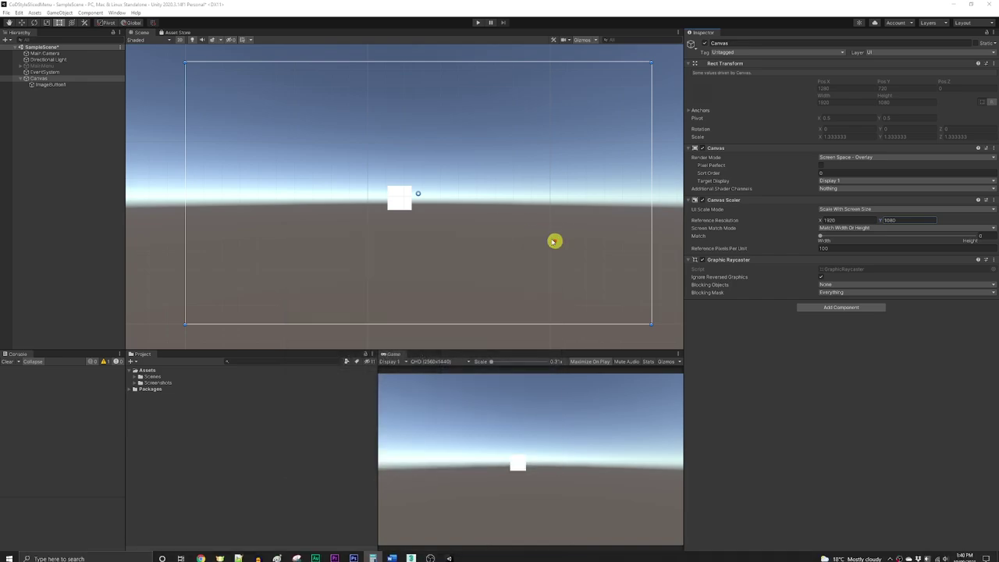
left_click(407, 201)
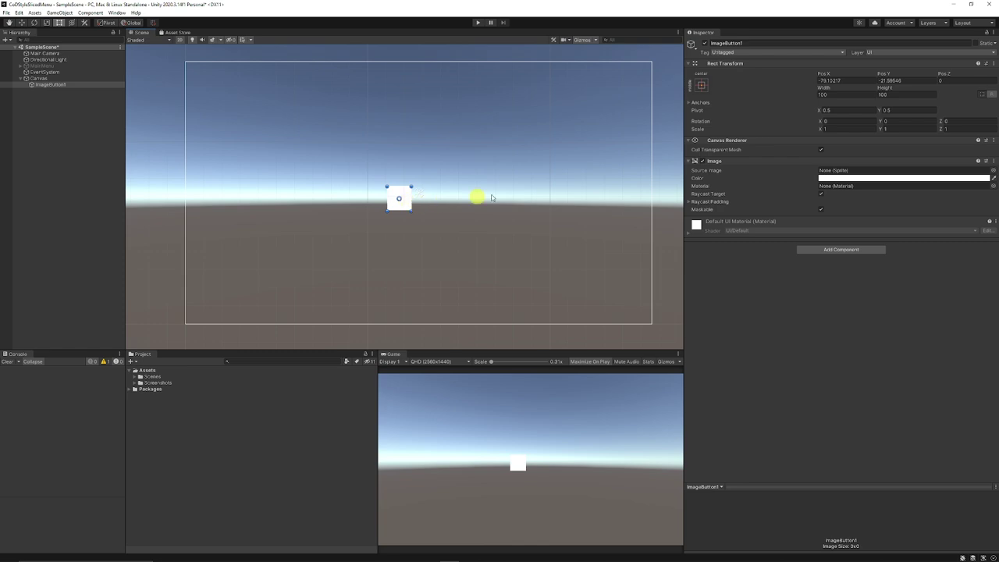
left_click_drag(838, 94, 723, 95)
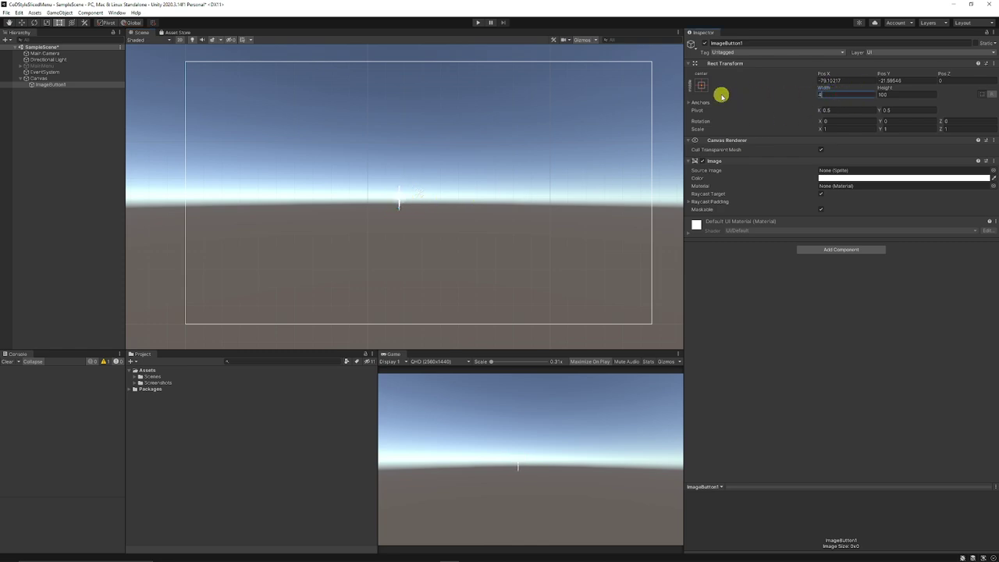
type("480")
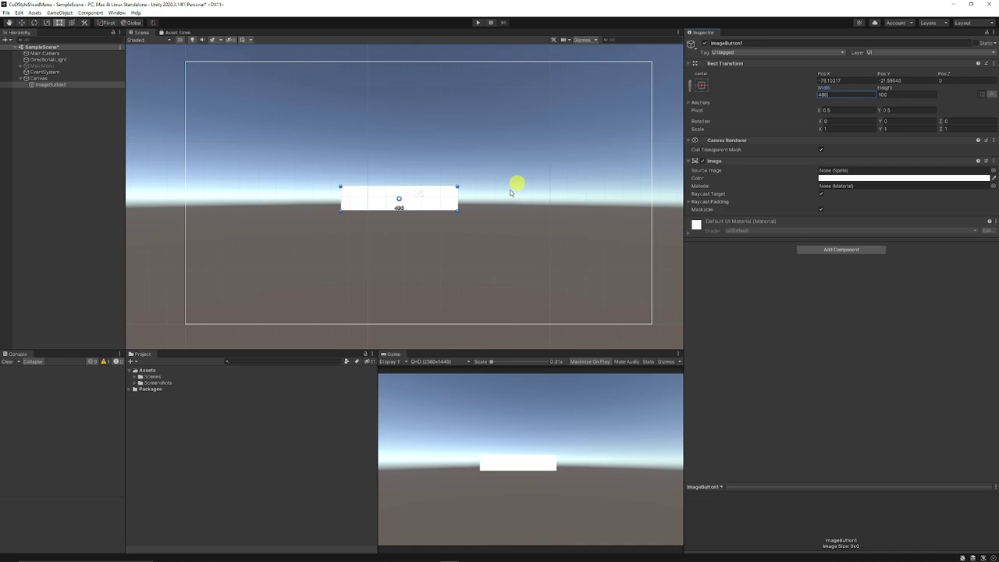
left_click_drag(437, 207, 263, 63)
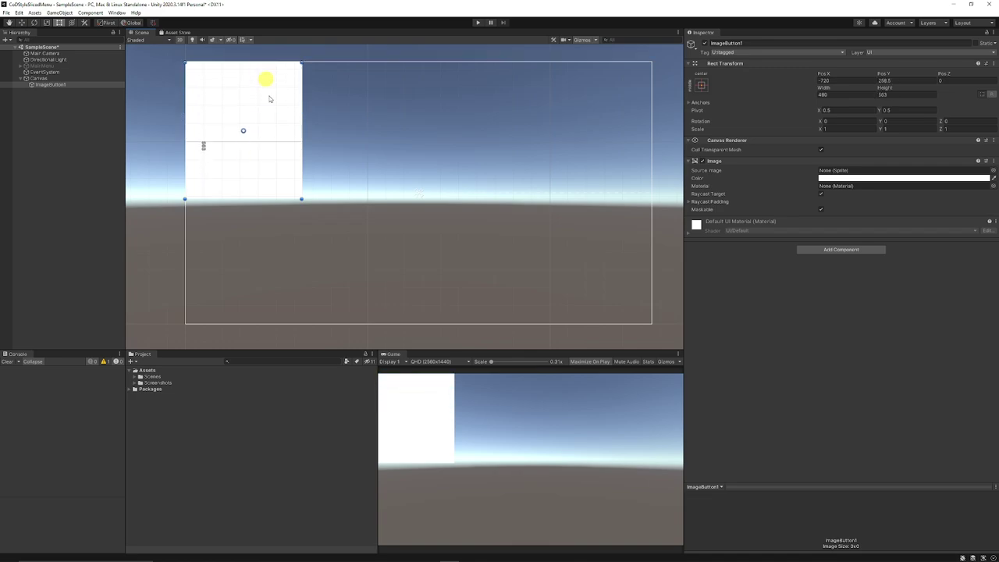
Stretch ImageButton1 to the full 1080 height and anchor it middle-left
left_click_drag(280, 199, 278, 323)
left_click(701, 84)
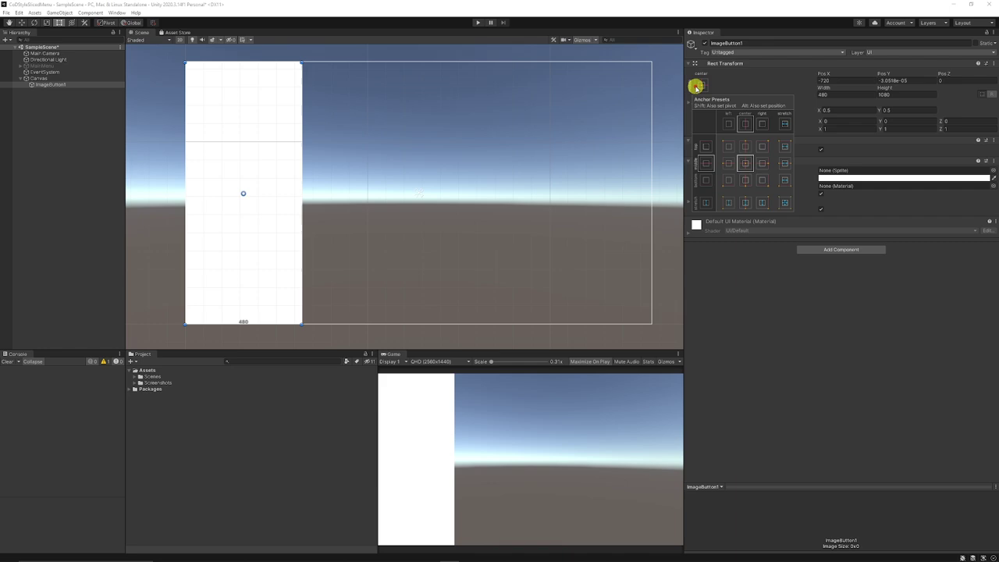
left_click(726, 165)
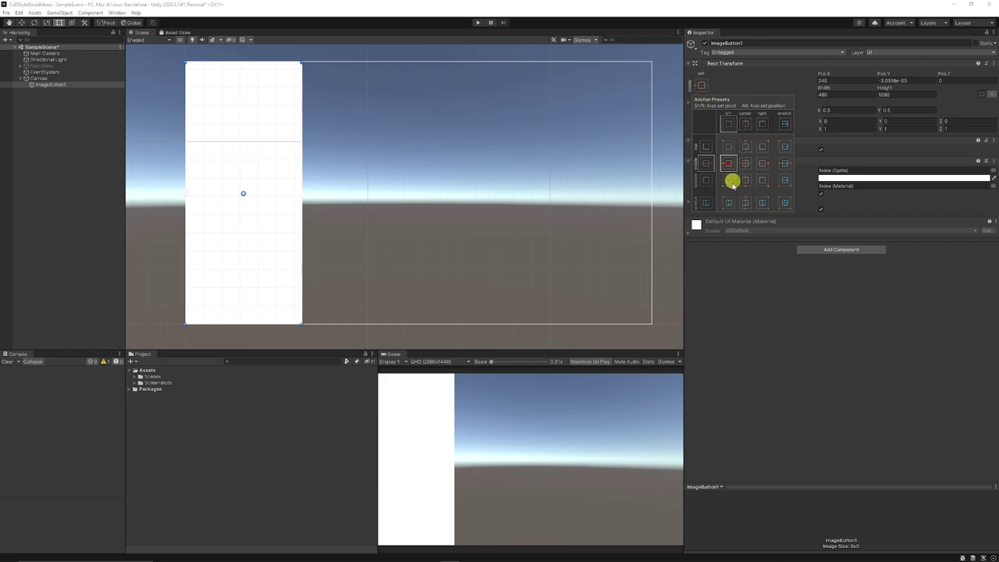
left_click(83, 156)
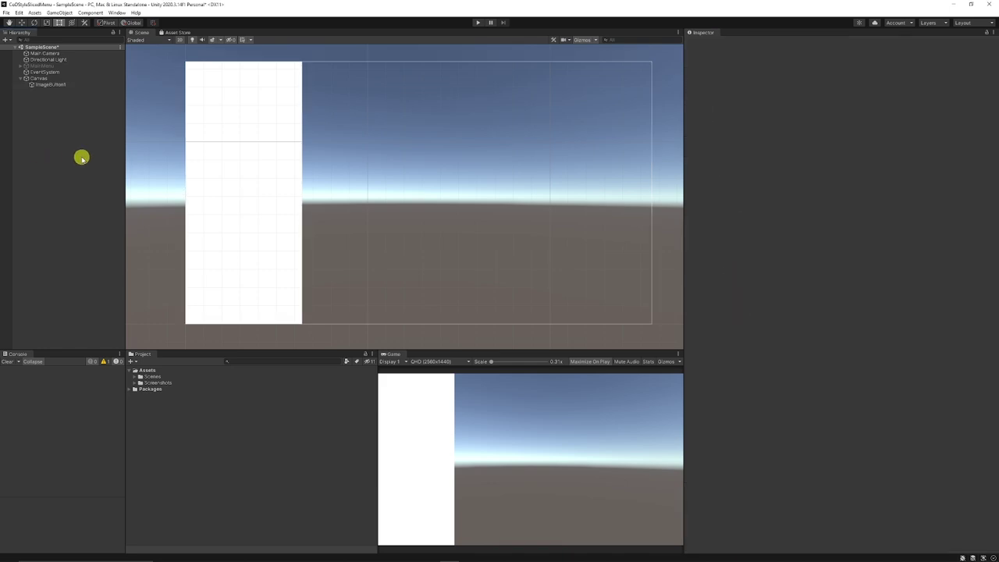
Duplicate ImageButton1, nest the copy under it as Screenshot1_Mask, and expand Assets/Screenshots
left_click(56, 86)
key("ctrl+d")
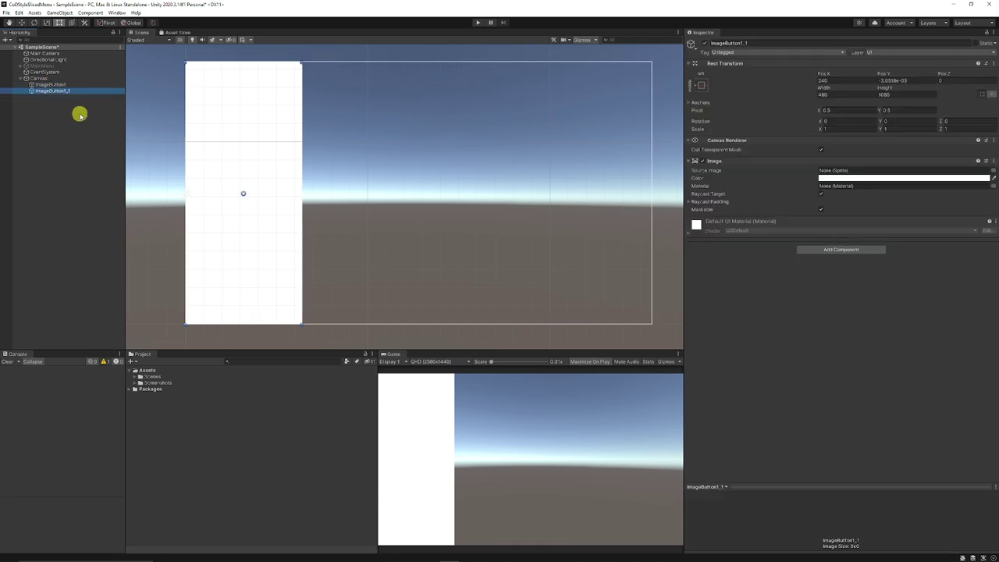
left_click_drag(55, 92, 50, 84)
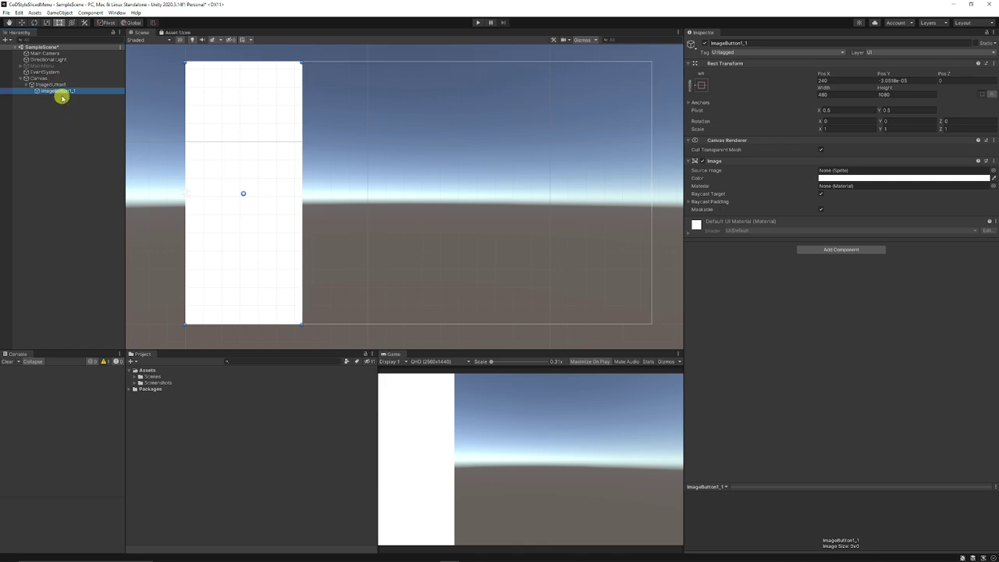
left_click(61, 91)
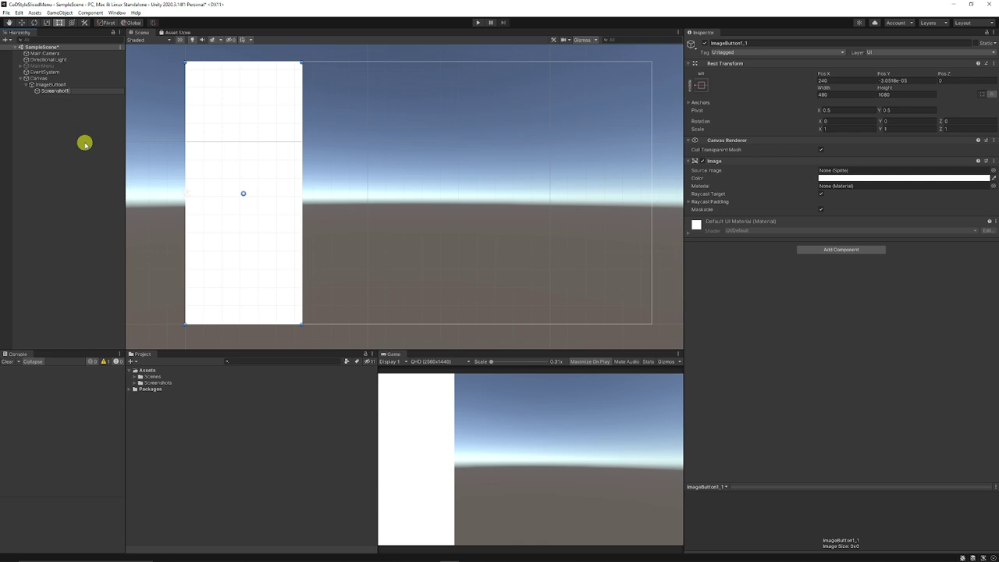
type("Screenshot1_Mask")
key("Return")
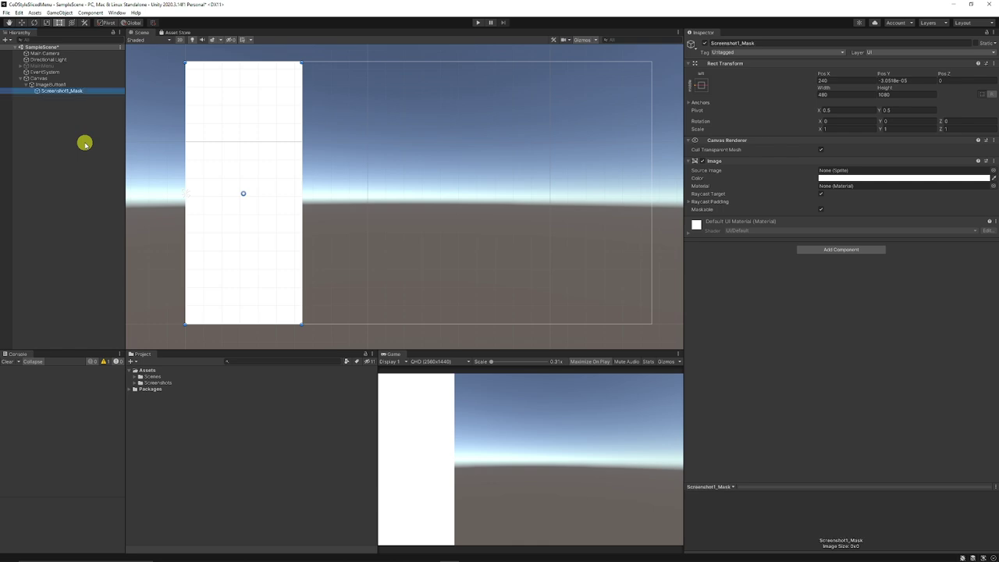
left_click(137, 383)
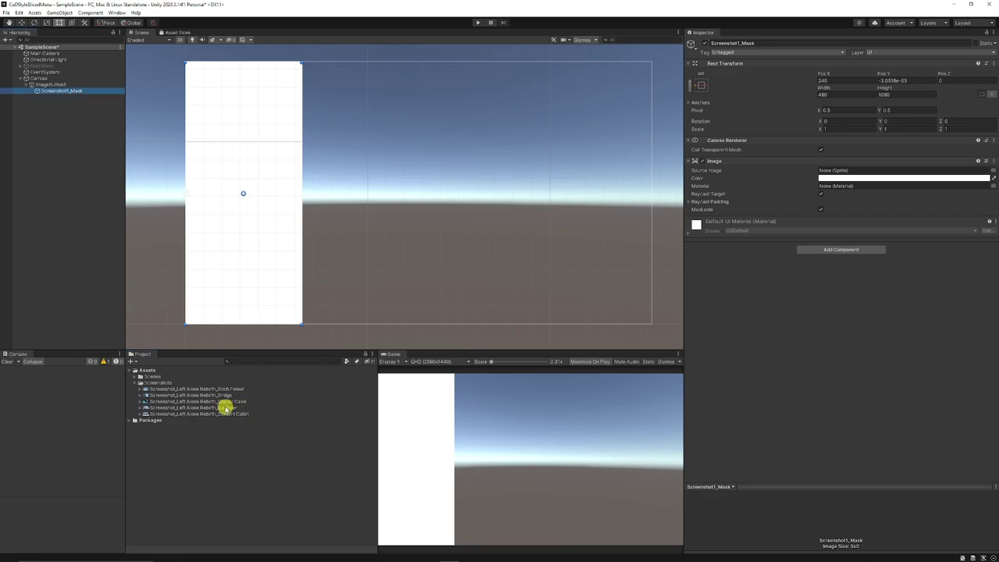
Assign the Ice River sprite as Screenshot1_Mask's Source Image with Preserve Aspect on
left_click_drag(231, 407, 850, 173)
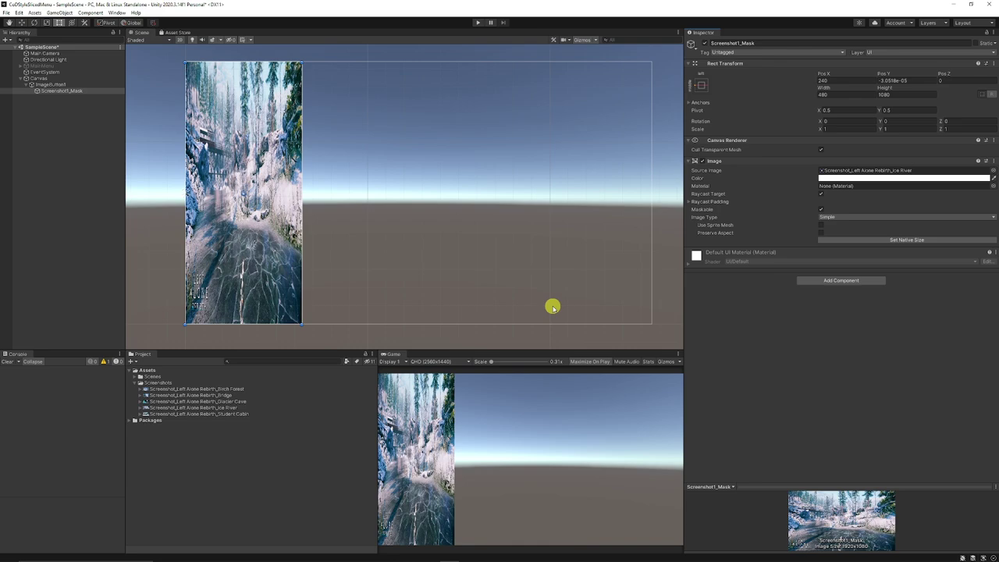
left_click(234, 414)
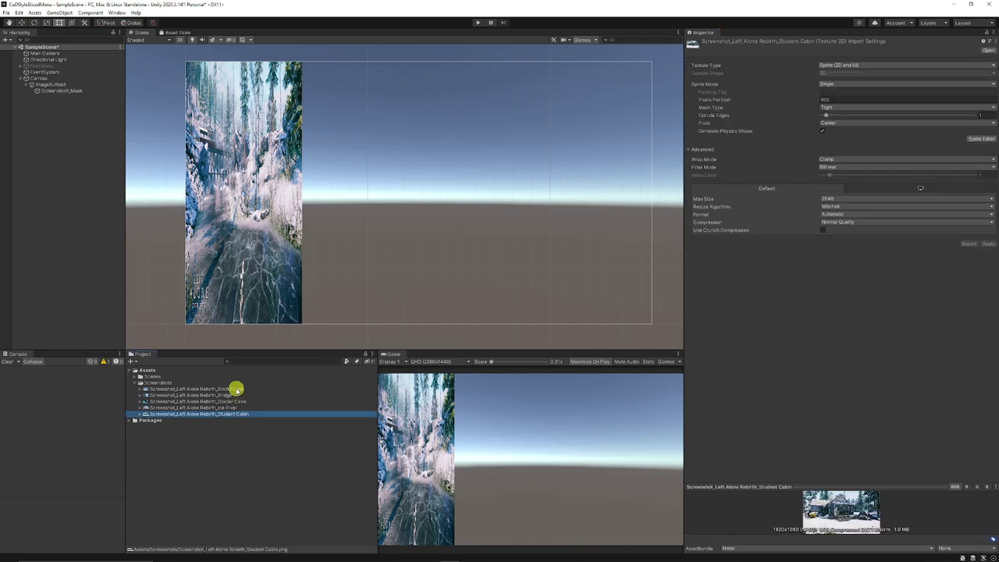
left_click(237, 388, "shift")
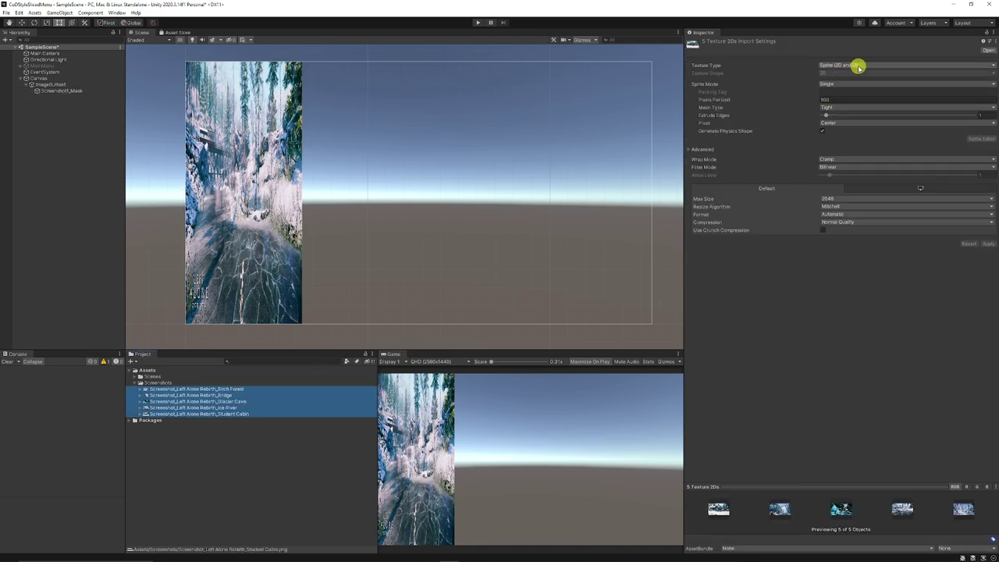
left_click(64, 92)
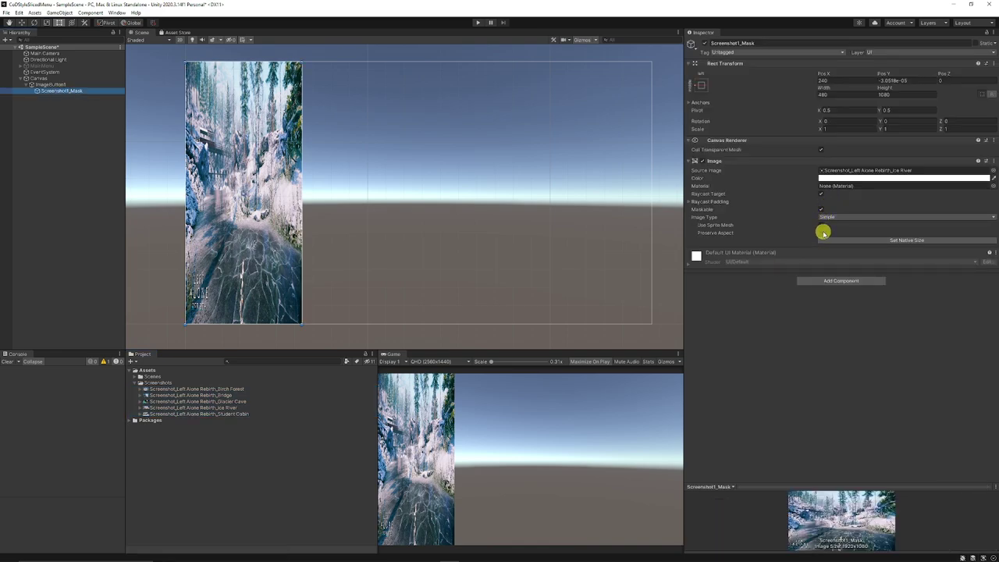
left_click(821, 233)
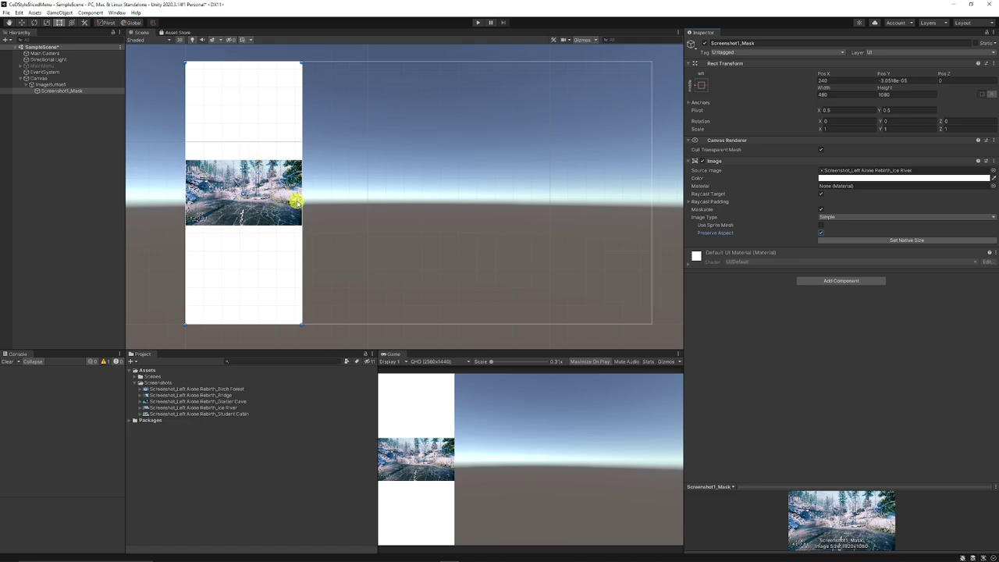
Enlarge the Ice River screenshot to about 2111.5 × 1080 across the canvas
left_click(302, 224)
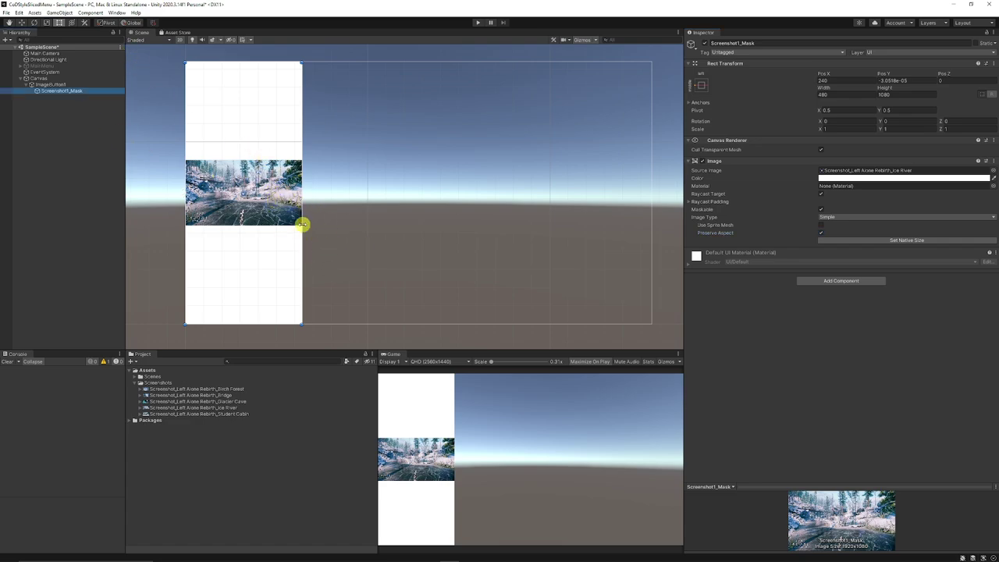
left_click_drag(300, 224, 648, 234)
left_click_drag(586, 226, 353, 226)
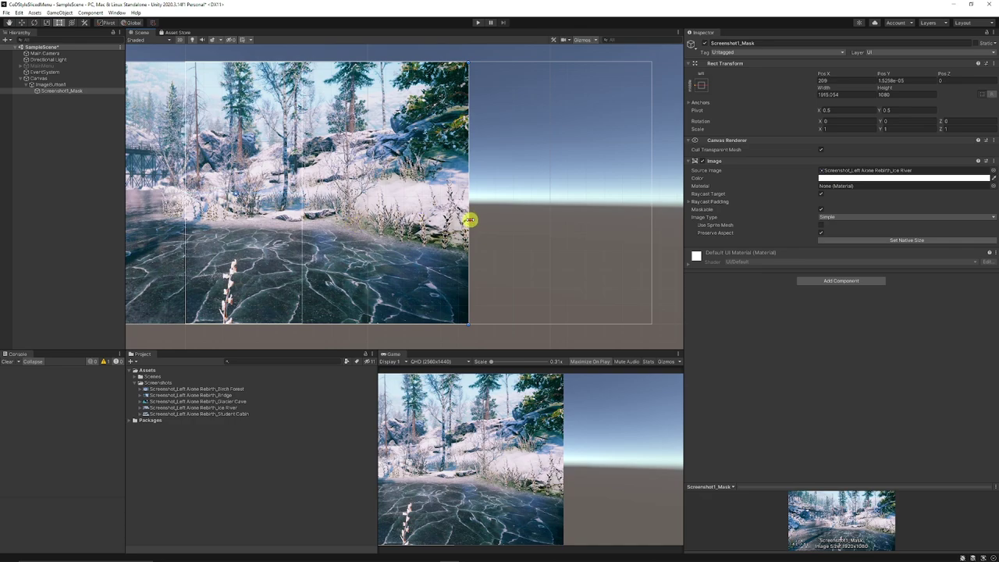
mouse_move(469, 220)
left_mouse_down()
mouse_move(499, 226)
mouse_move(475, 223)
left_mouse_up()
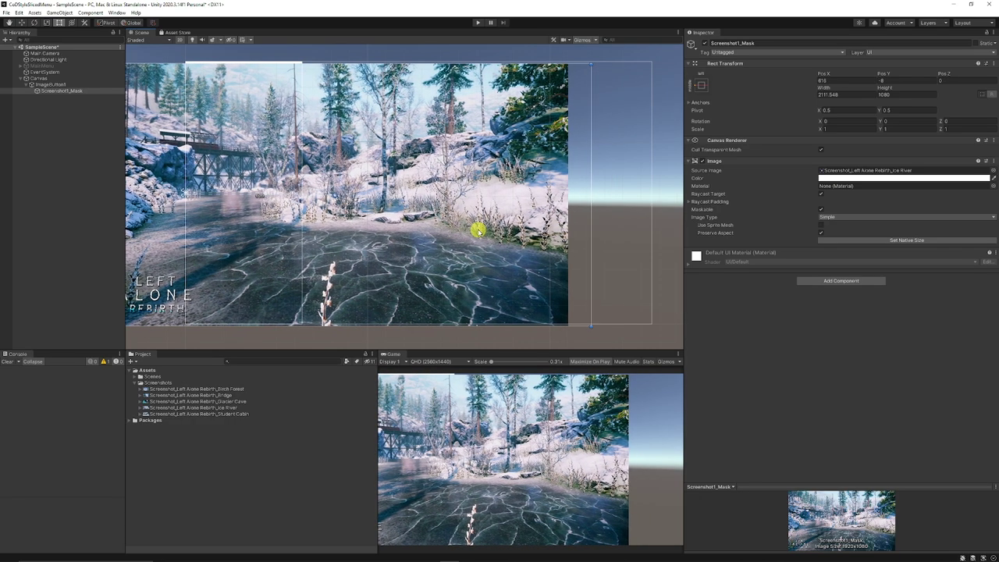
left_click(55, 84)
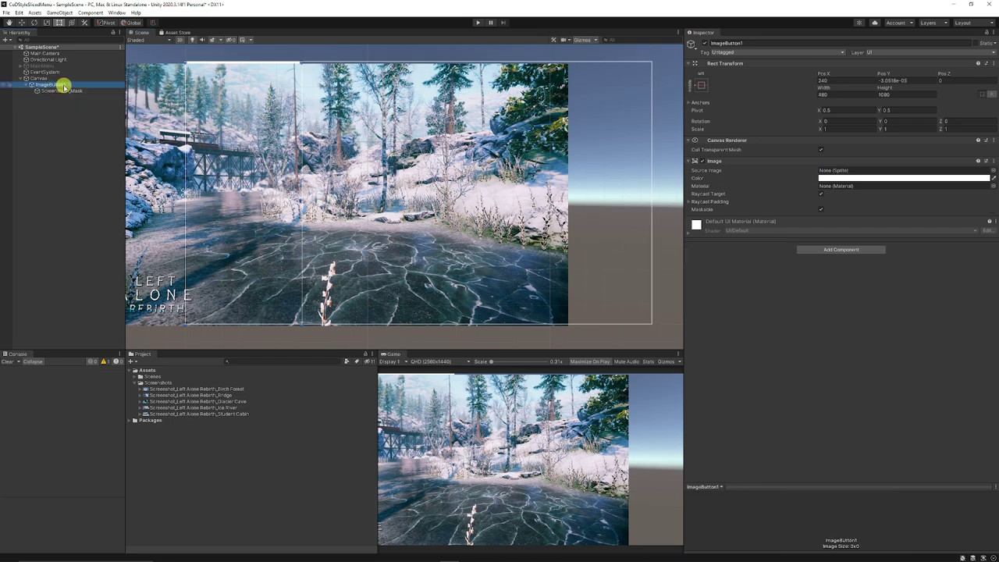
Add a Rect Mask 2D to ImageButton1 and slide the screenshot so the bridge shows
left_click(843, 249)
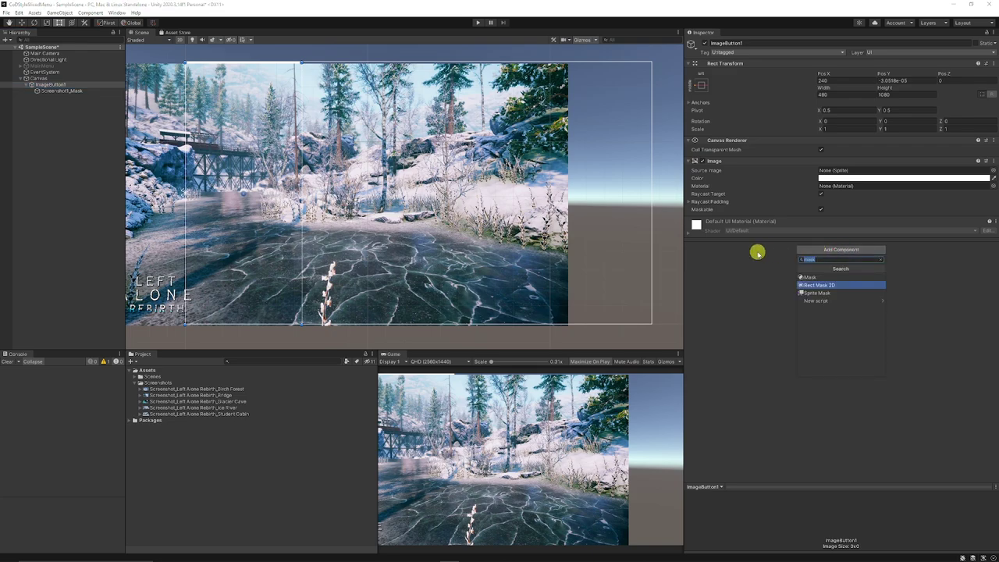
left_click(826, 286)
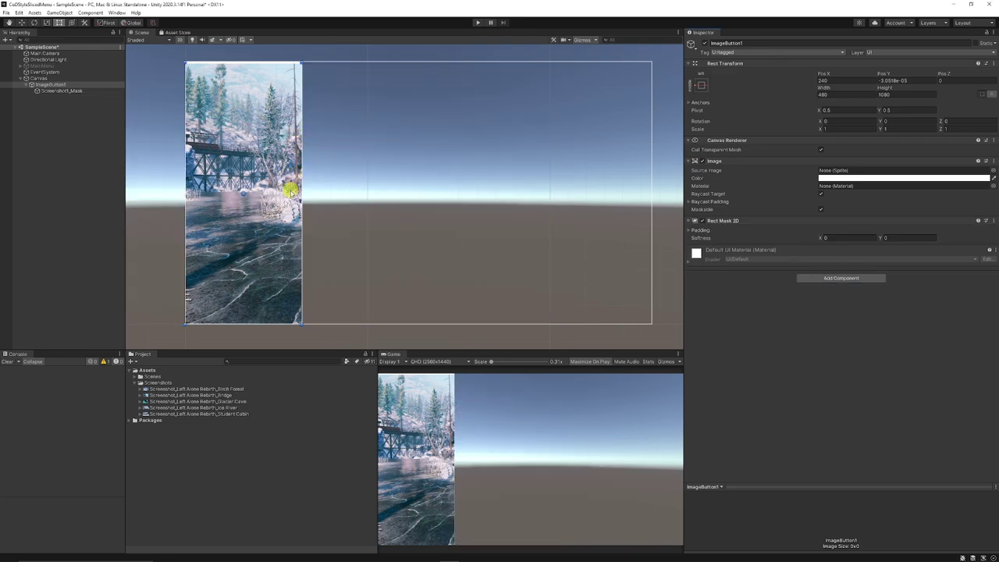
left_click(61, 91)
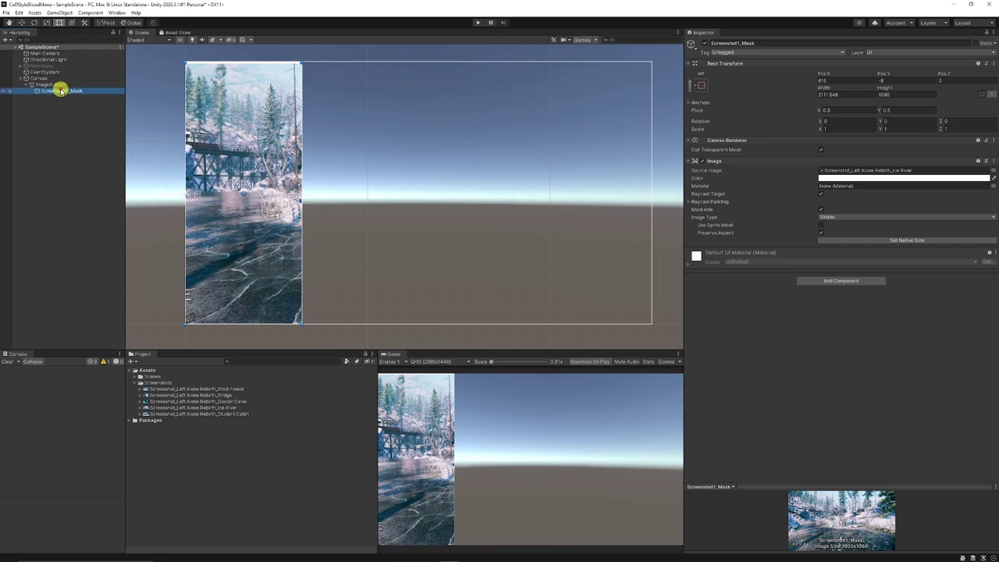
left_click_drag(305, 167, 270, 149)
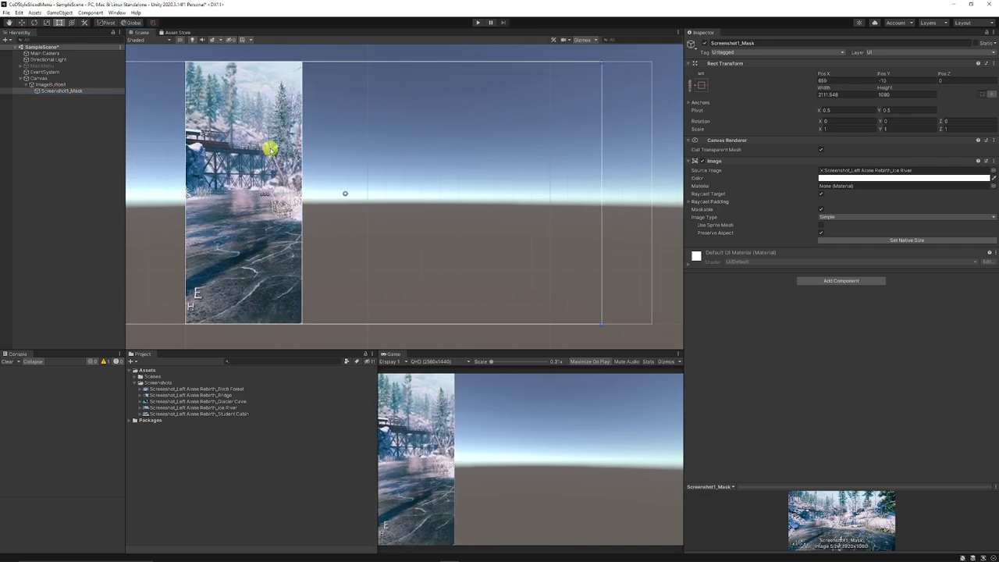
left_click_drag(241, 226, 148, 227)
Add a new Image child under ImageButton1 and widen it across the screenshot strip
left_click(117, 201)
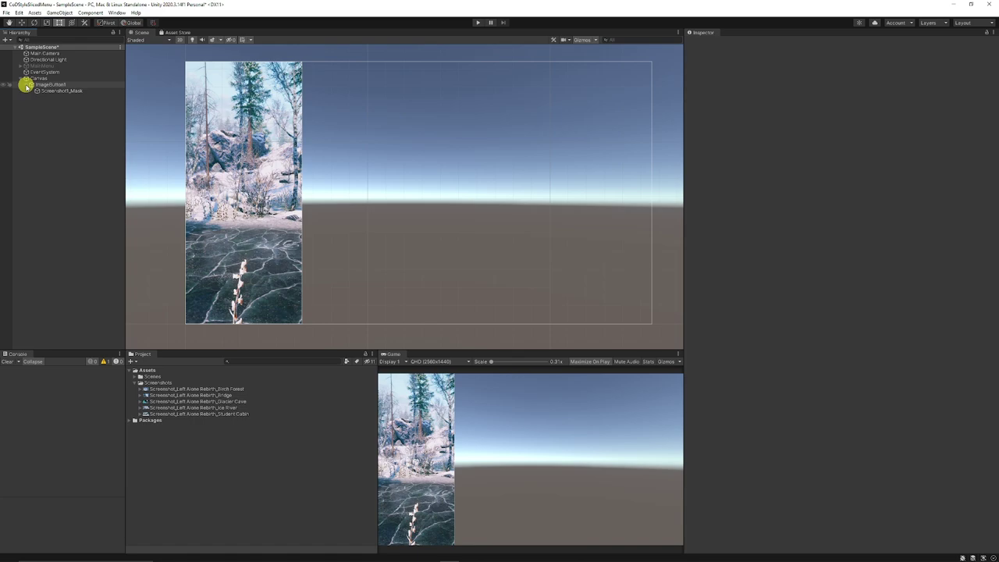
left_click(27, 85)
left_click(50, 85)
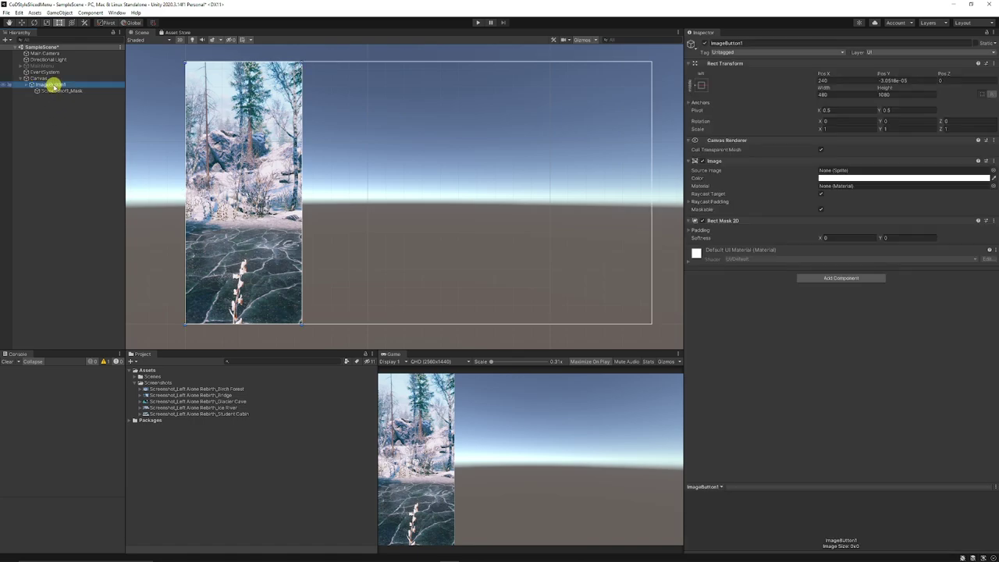
right_click(51, 86)
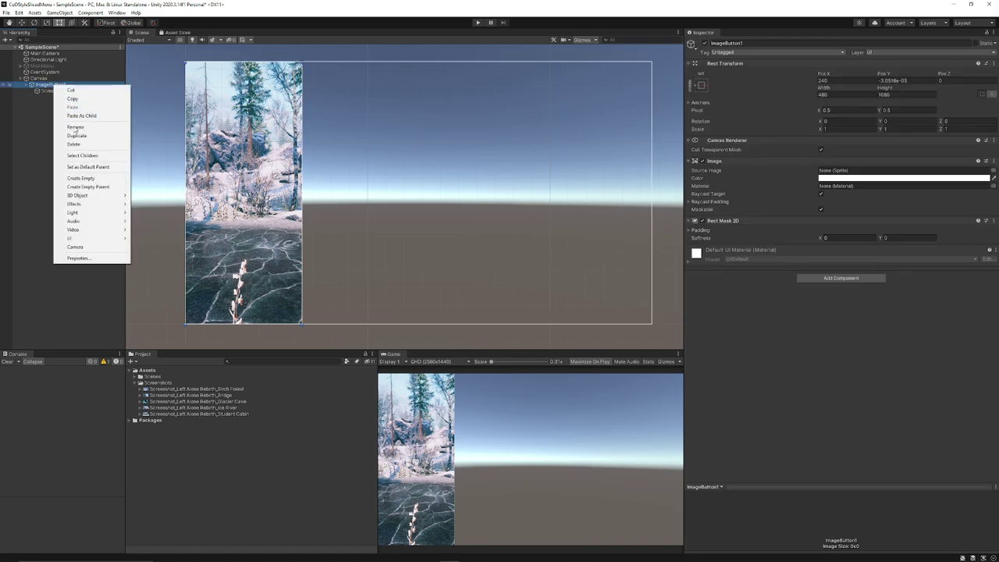
mouse_move(86, 238)
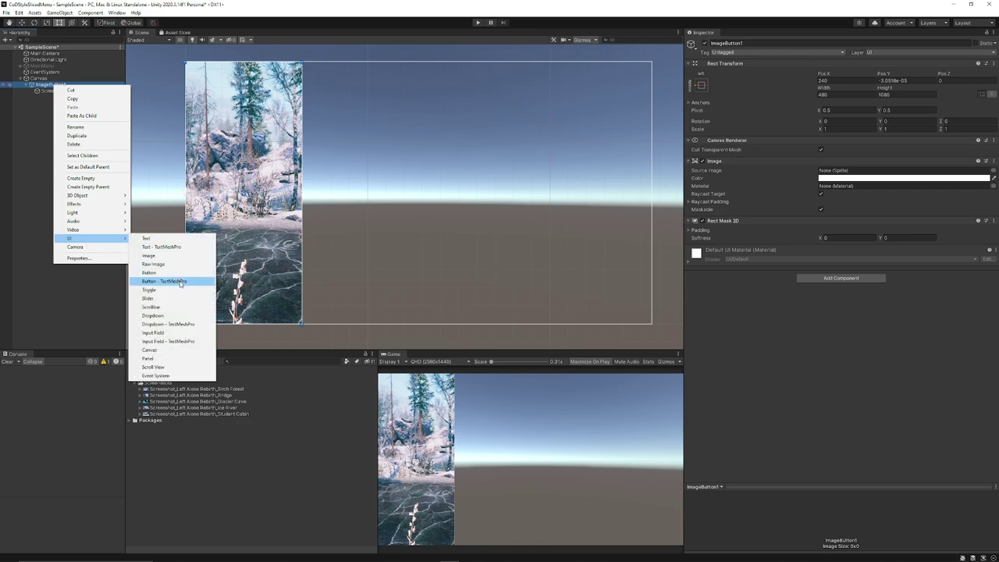
left_click(160, 255)
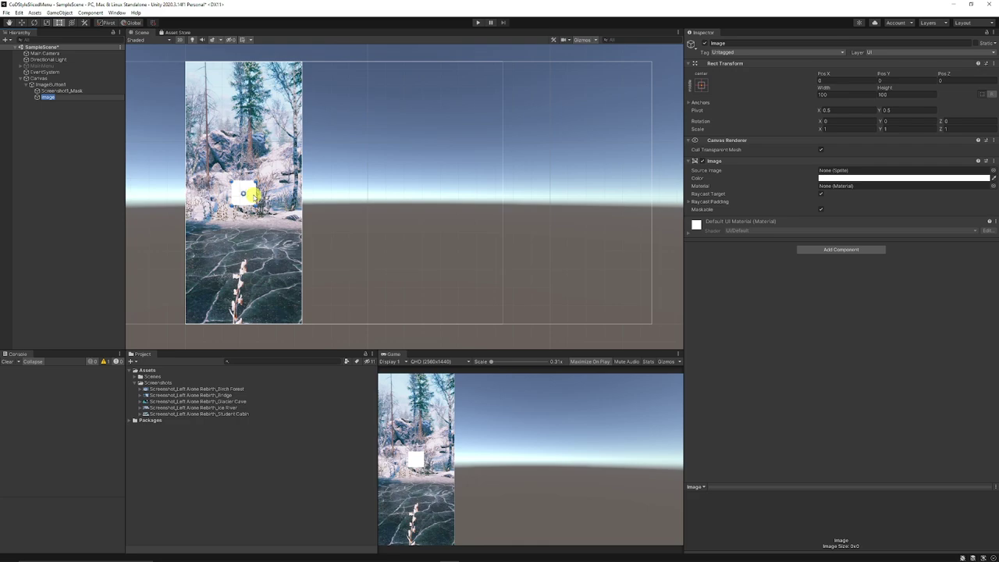
left_click_drag(254, 195, 301, 193)
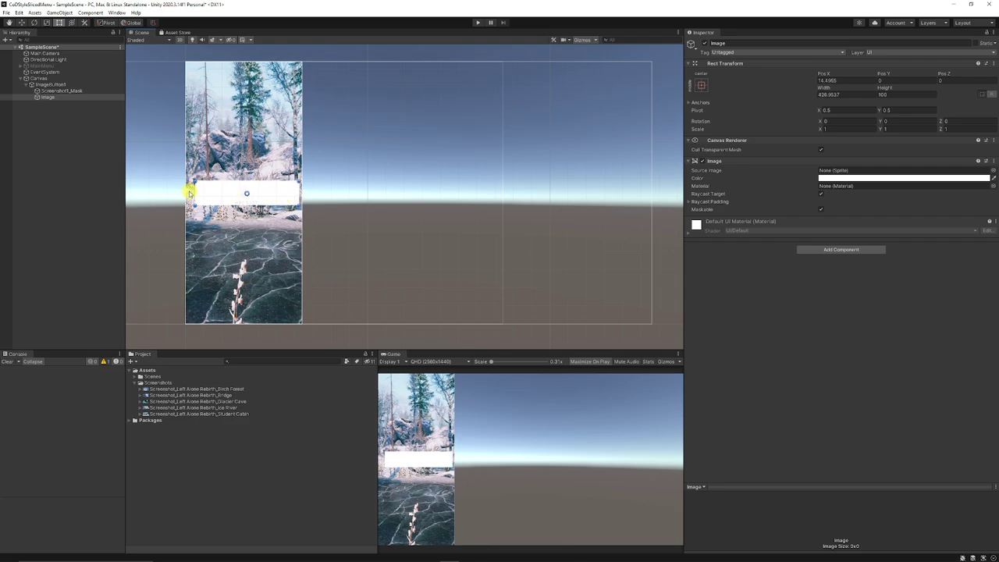
left_click_drag(197, 195, 189, 194)
Colour the new image dark teal (002D41) and rename it ButtonBG
left_click(832, 178)
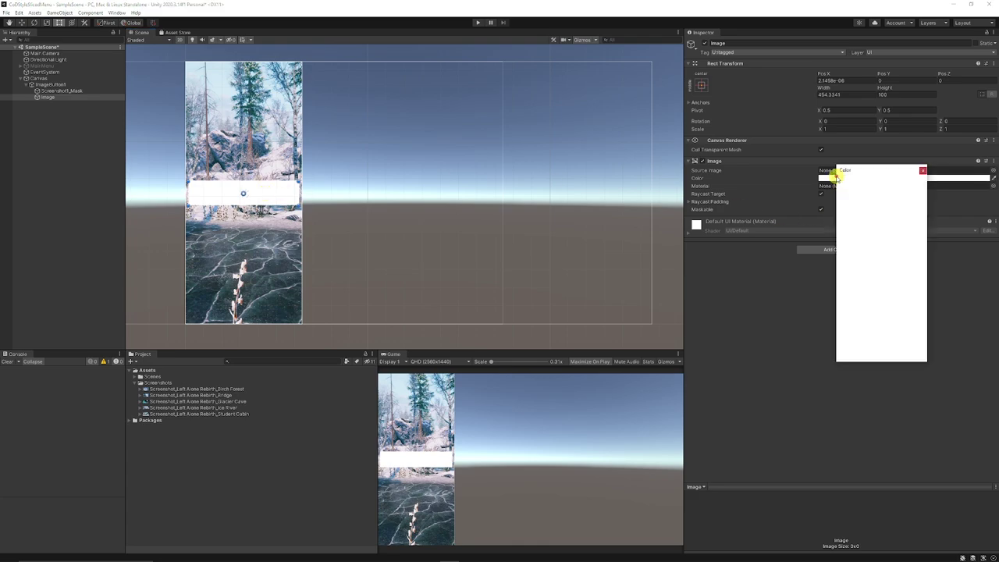
left_click(904, 249)
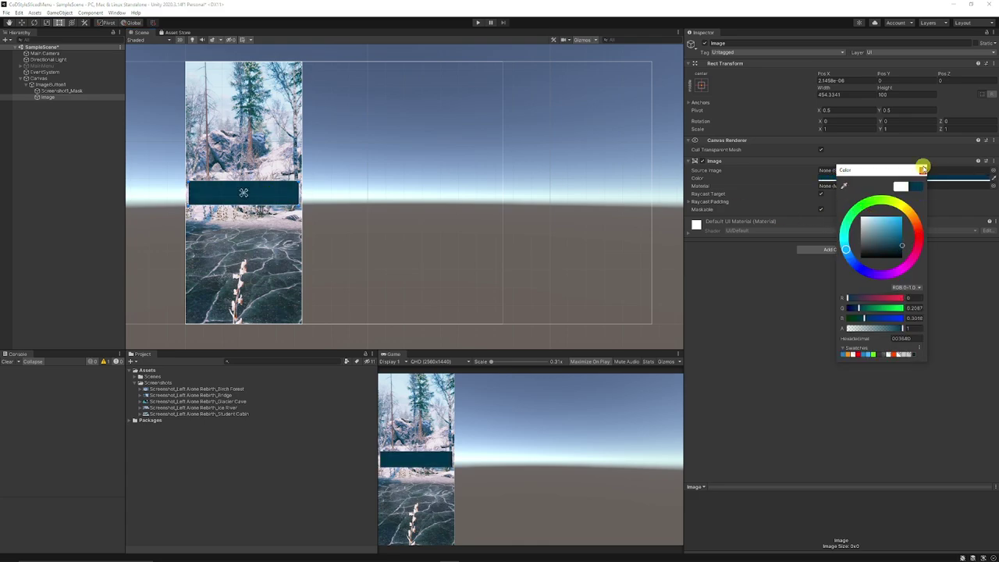
left_click(922, 169)
left_click(48, 97)
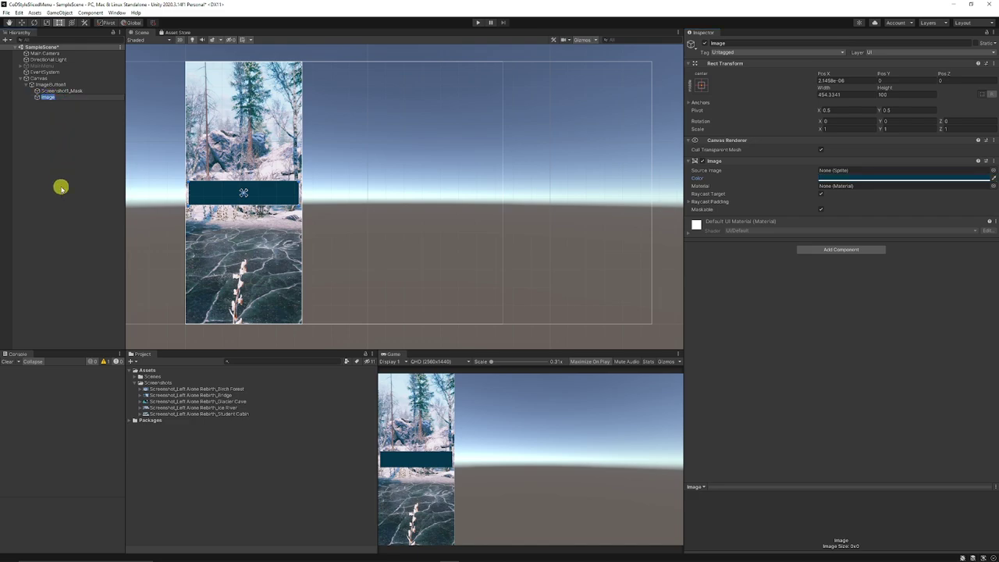
type("ButtonBG")
key("Return")
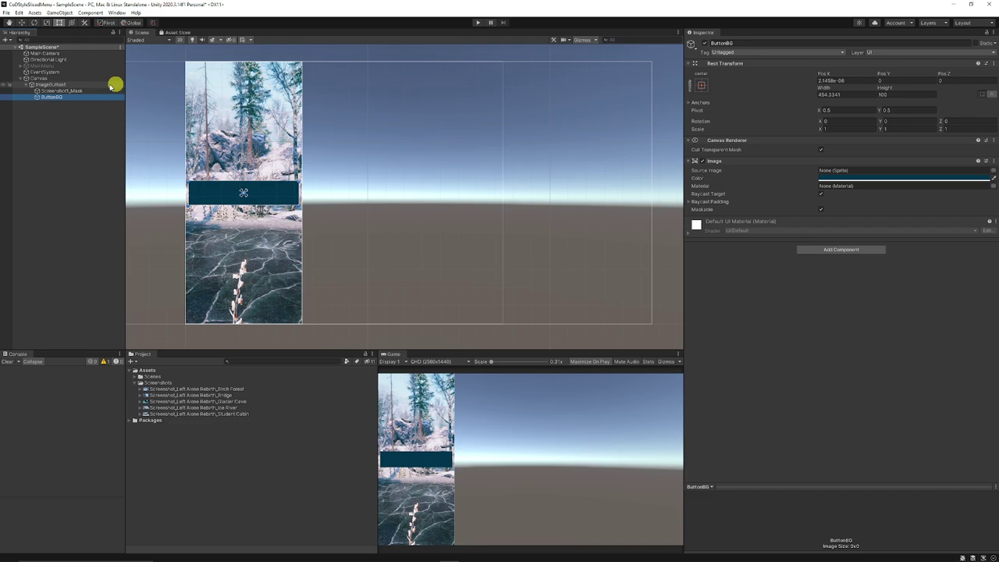
Add a Text child to ButtonBG, stretch it over the button, and enter BONUS CONTENT
right_click(39, 97)
mouse_move(92, 251)
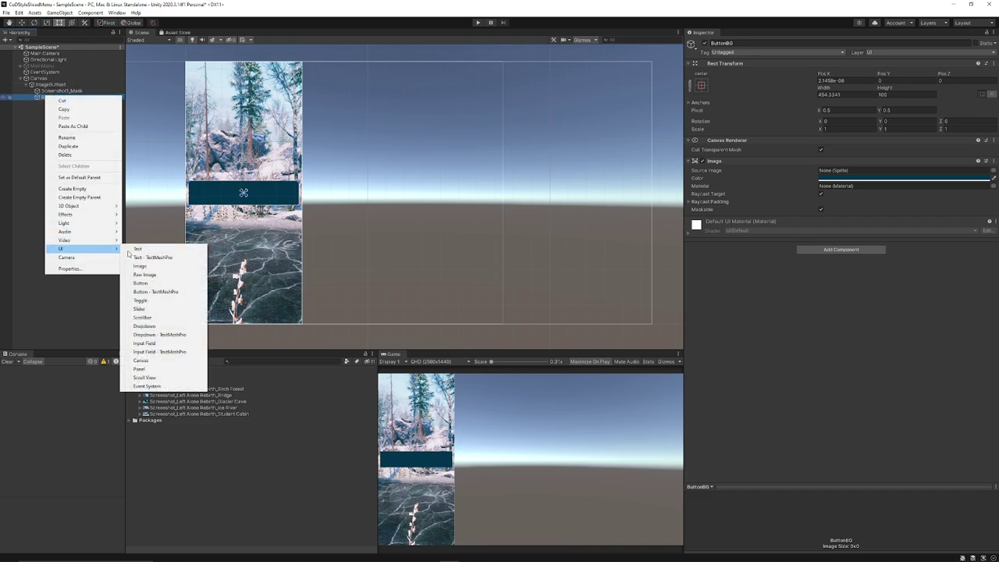
left_click(157, 251)
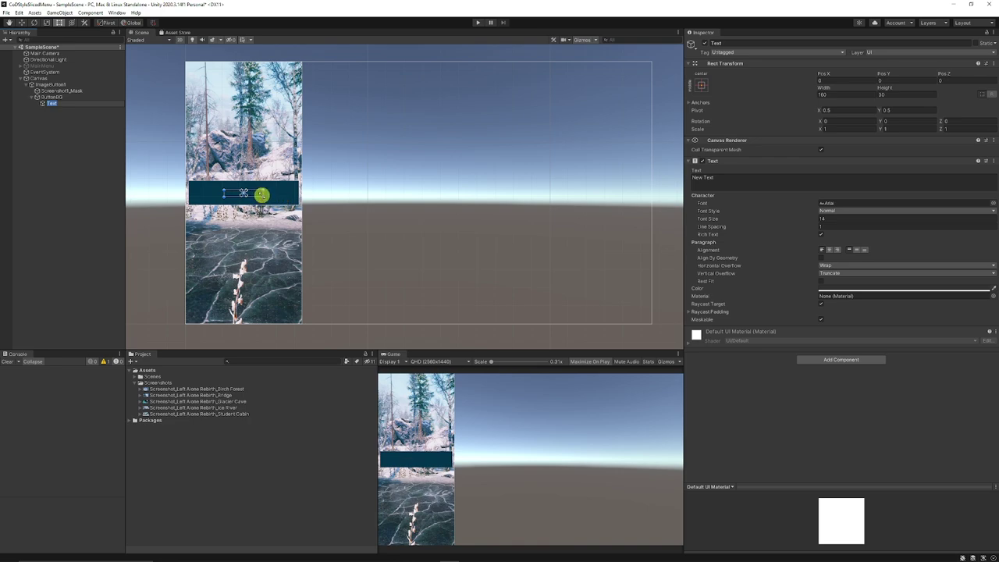
left_click_drag(262, 194, 298, 204)
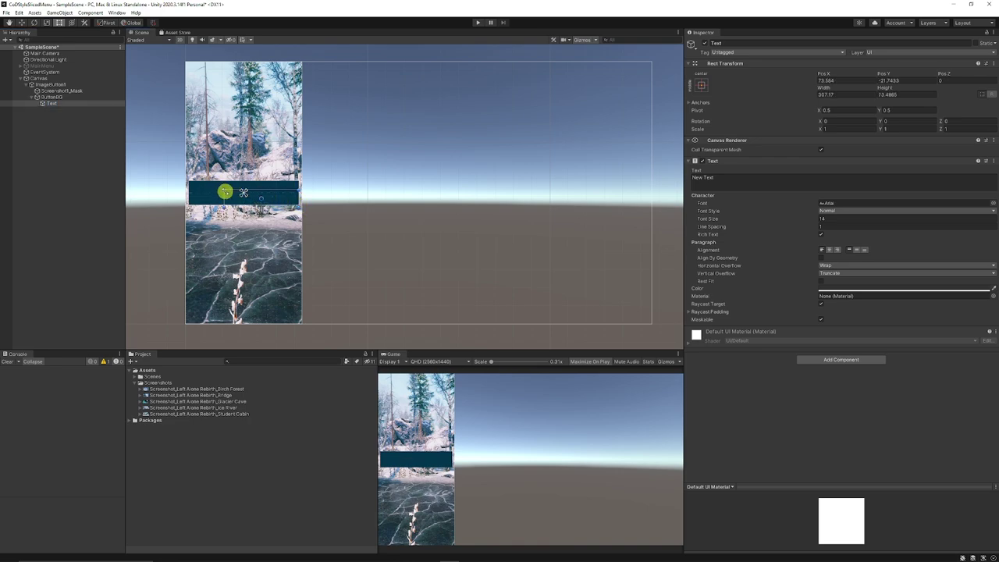
left_click_drag(223, 190, 190, 182)
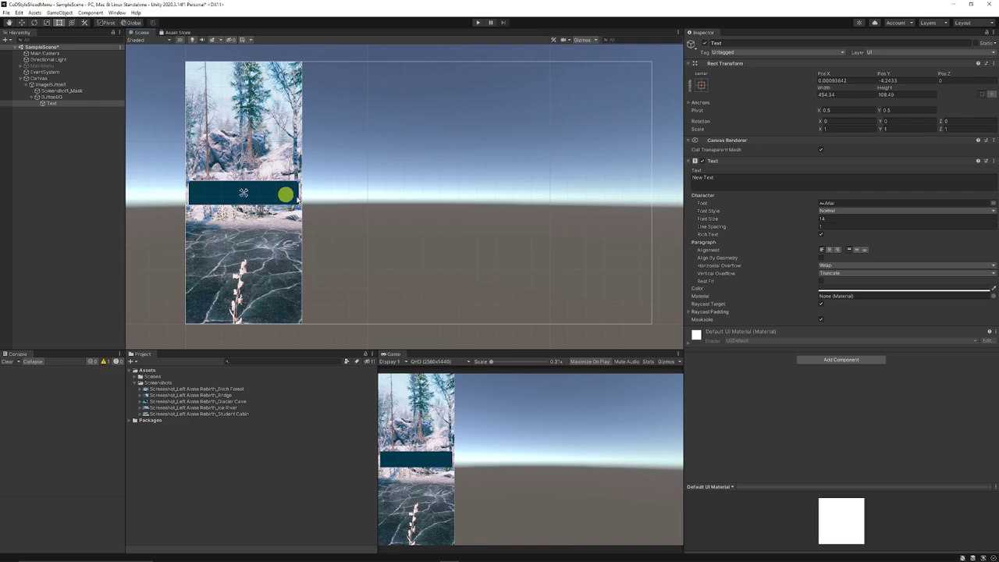
left_click(721, 177)
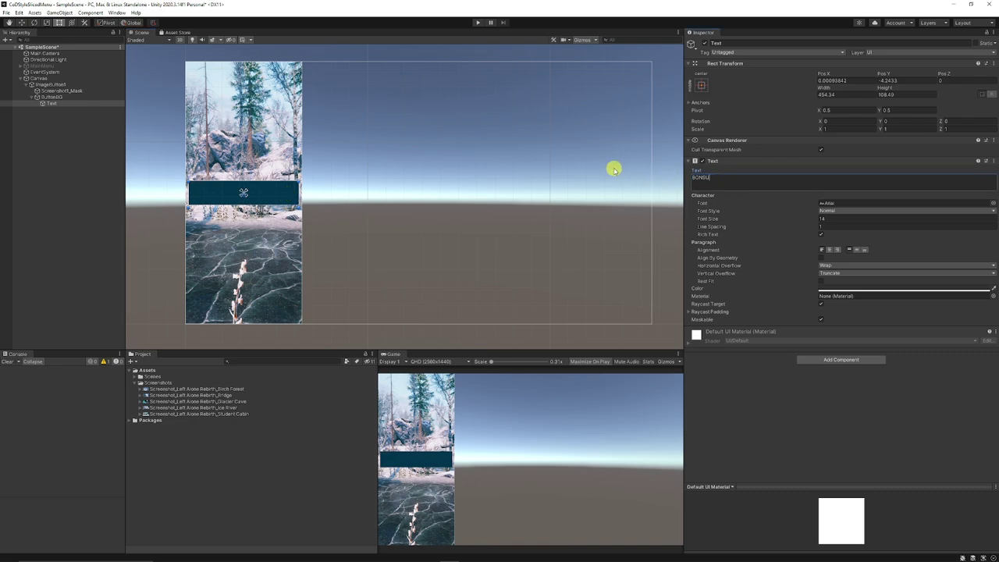
type("BONUS CONTENT")
Style the text bright blue (00B1FF), centre-aligned, bold, at font size 52
left_click(832, 289)
left_click(843, 359)
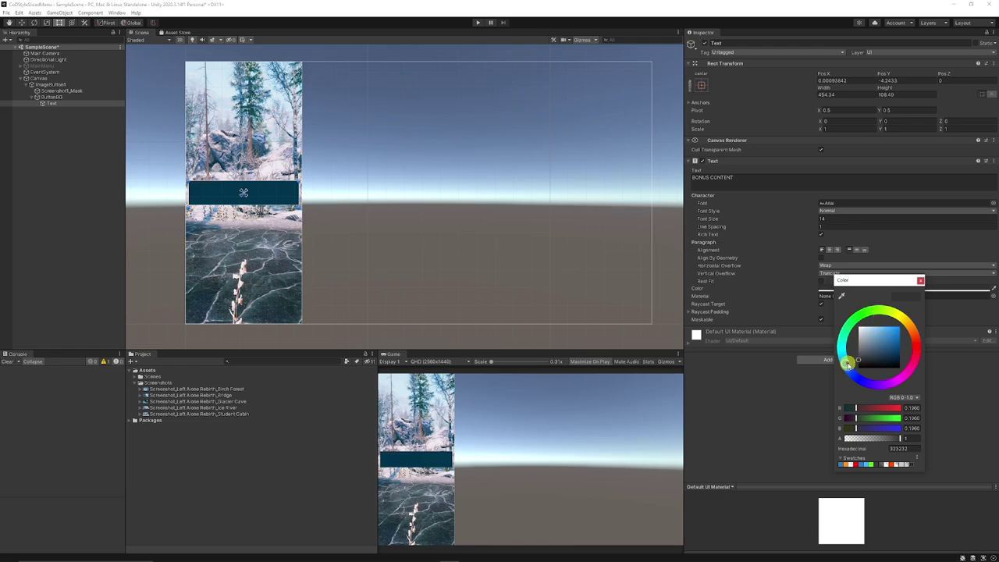
left_click(899, 329)
left_click(920, 280)
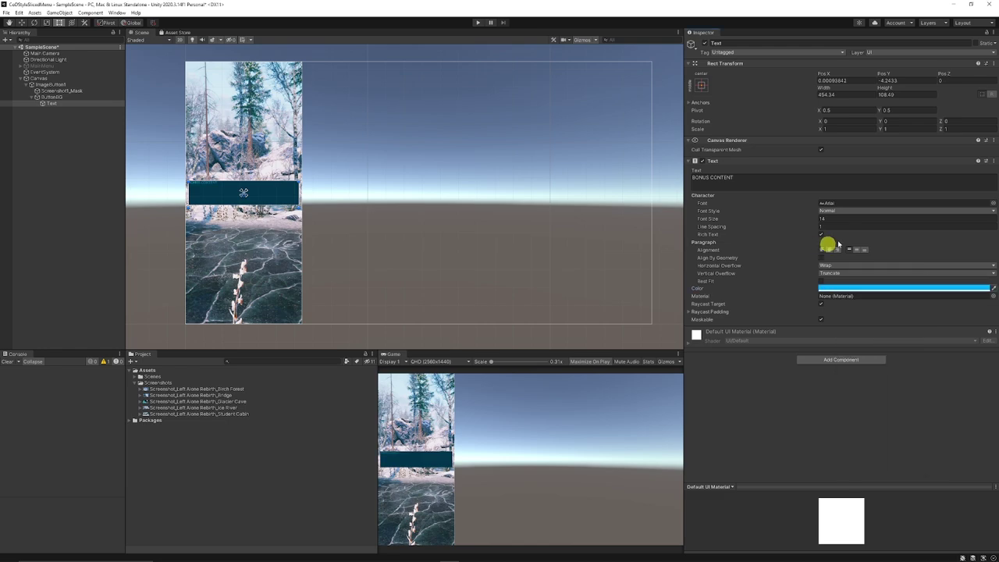
left_click(830, 249)
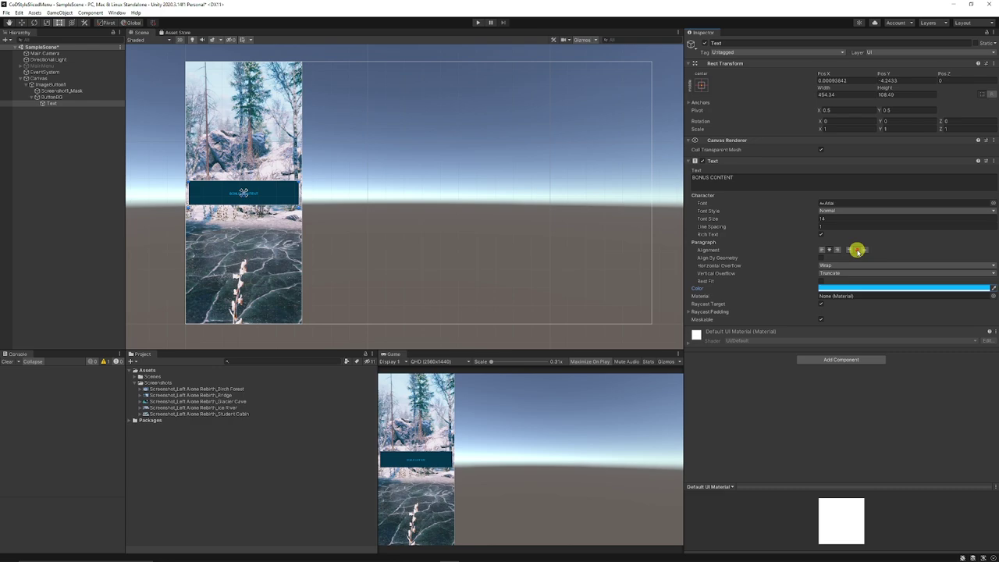
left_click(824, 211)
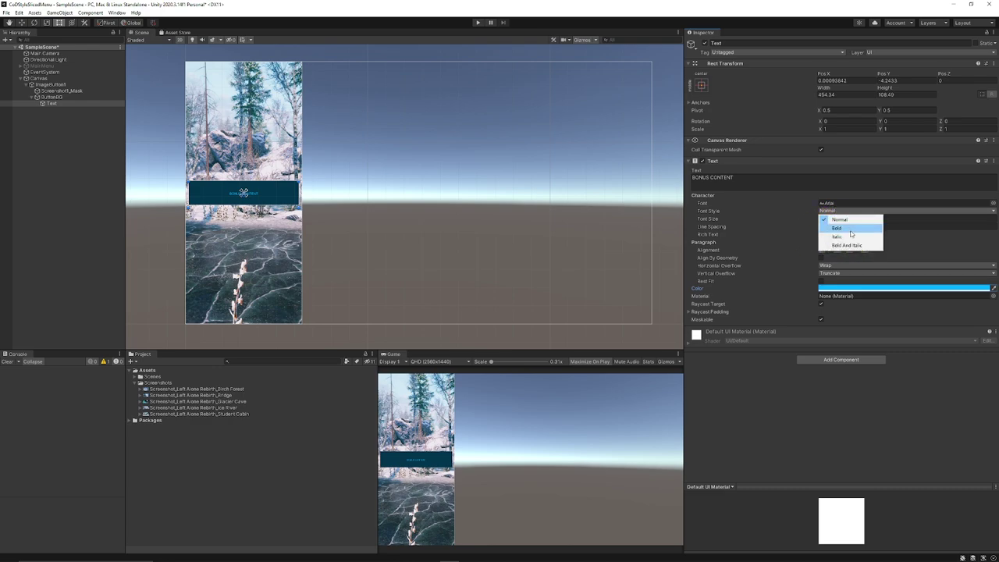
left_click(851, 232)
left_click(818, 218)
type("52")
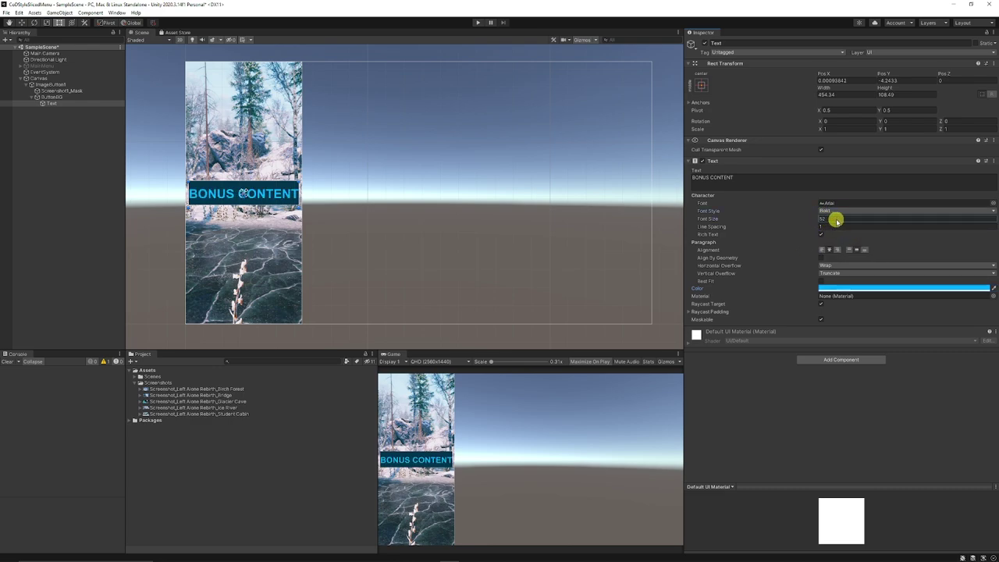
left_click(91, 244)
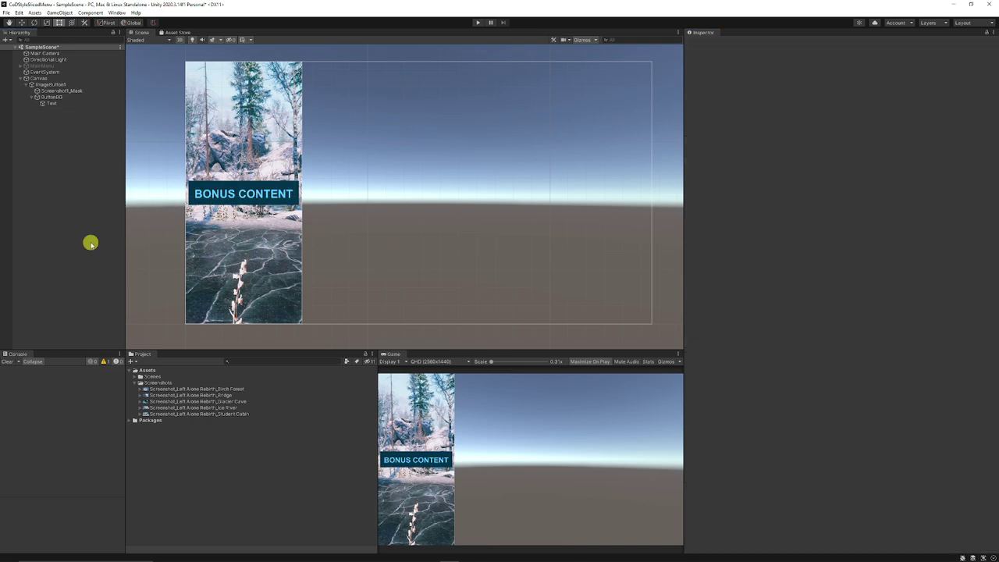
Add a UIEffect component to Screenshot1_Mask and set Effect Mode to Grayscale at full strength
left_click(26, 84)
left_click(26, 84)
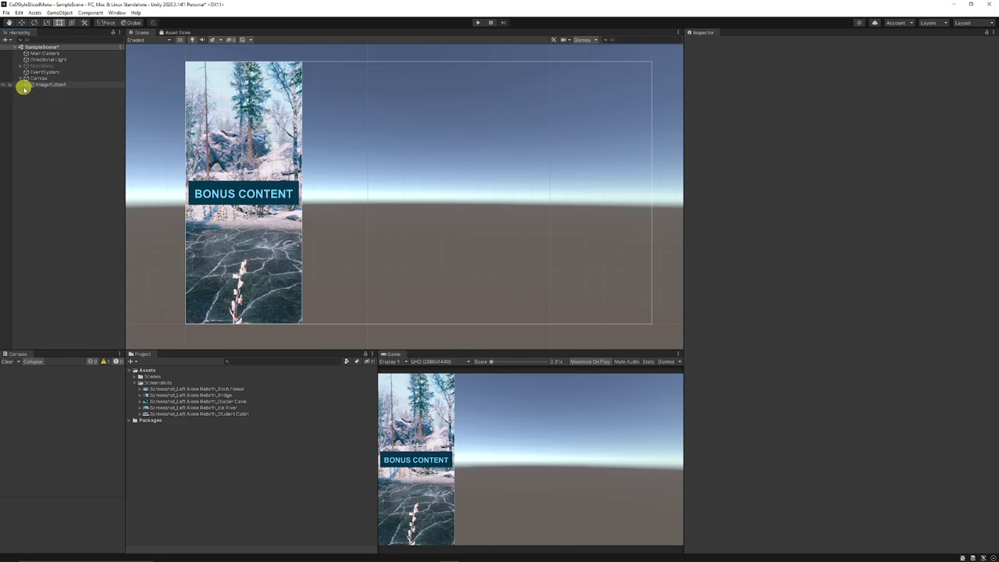
left_click(63, 90)
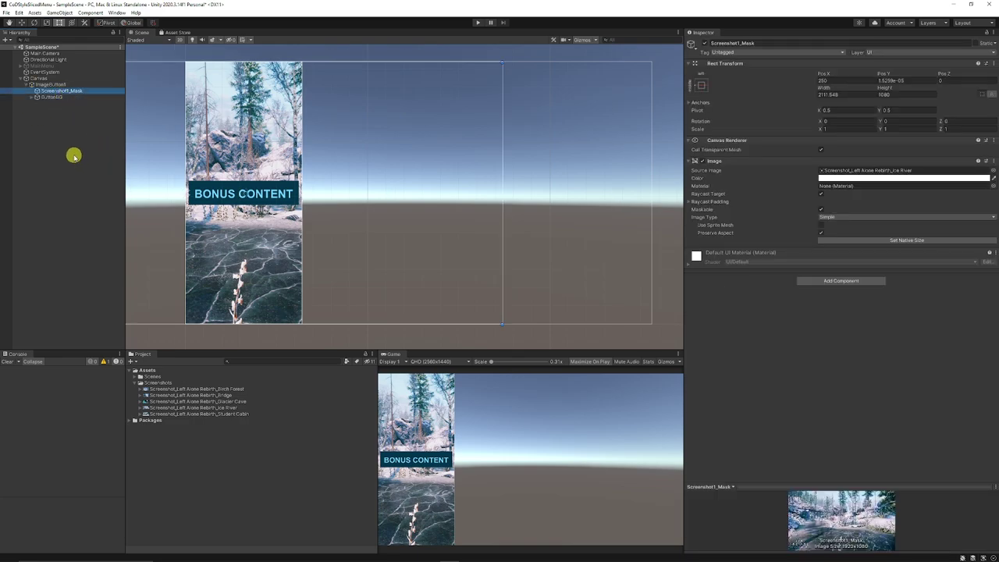
left_click(823, 281)
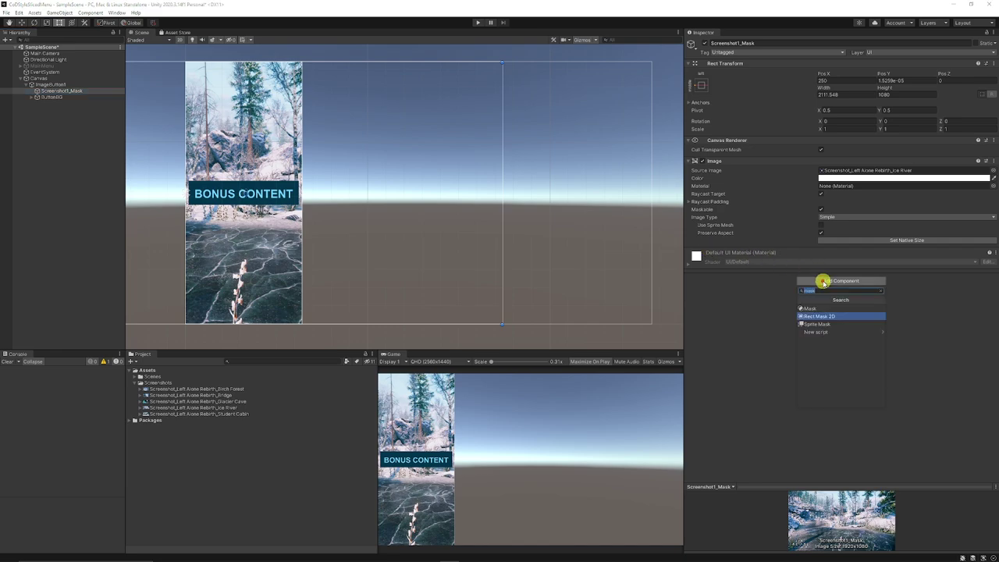
type("ui")
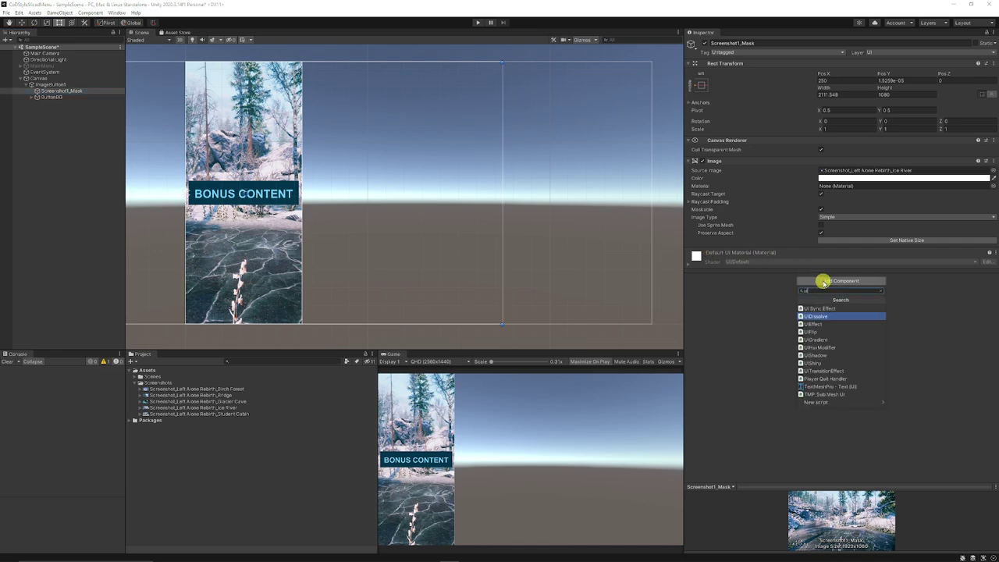
left_click(823, 323)
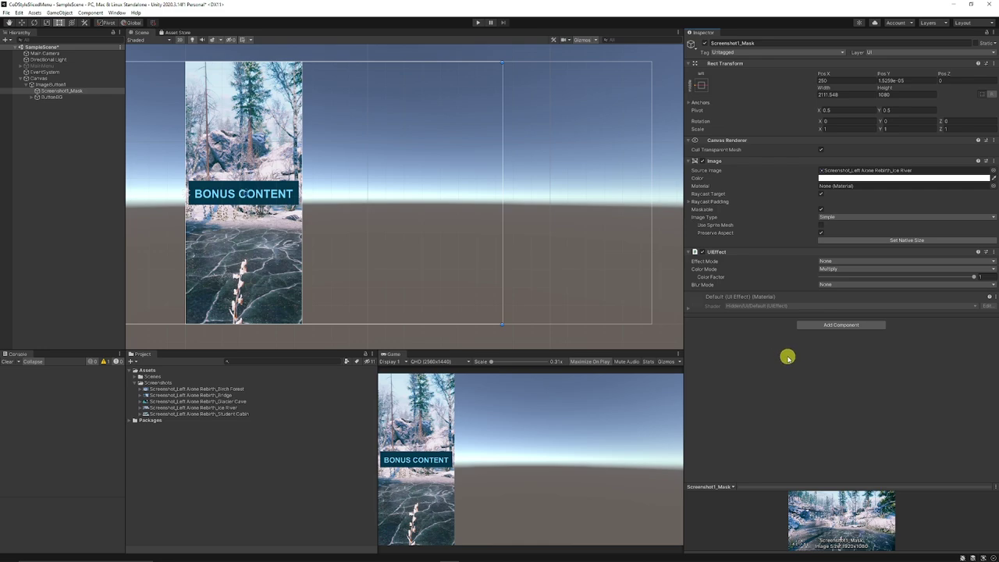
left_click(826, 261)
left_click(847, 278)
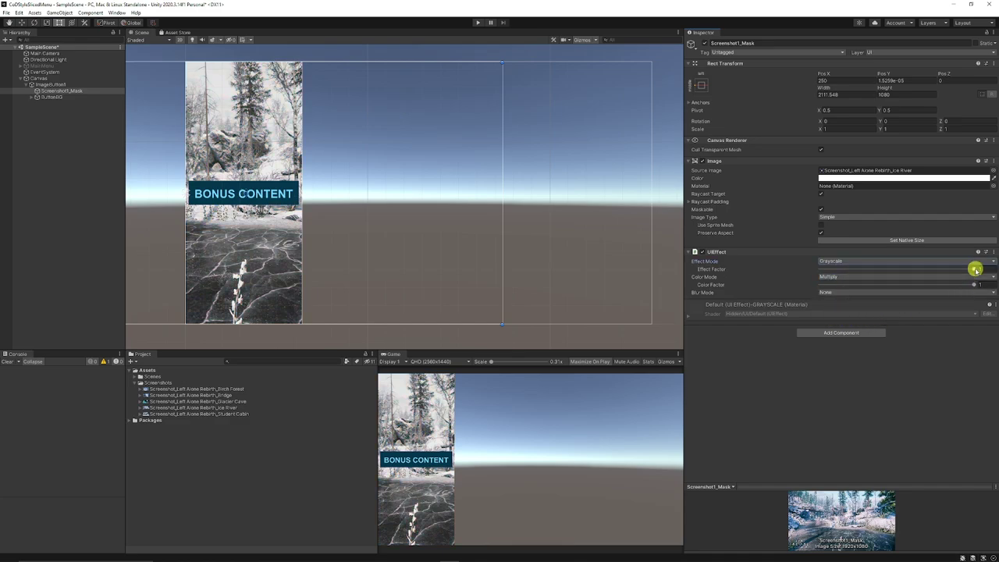
left_click_drag(976, 269, 841, 275)
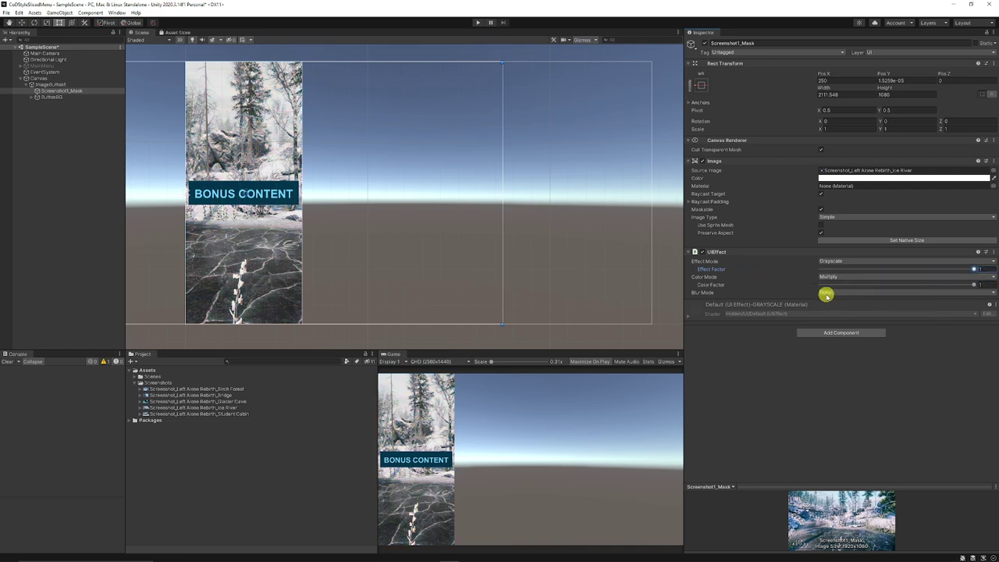
Set the UIEffect Blur Mode to Fast Blur, after trying Medium and Detail blur
left_click(829, 293)
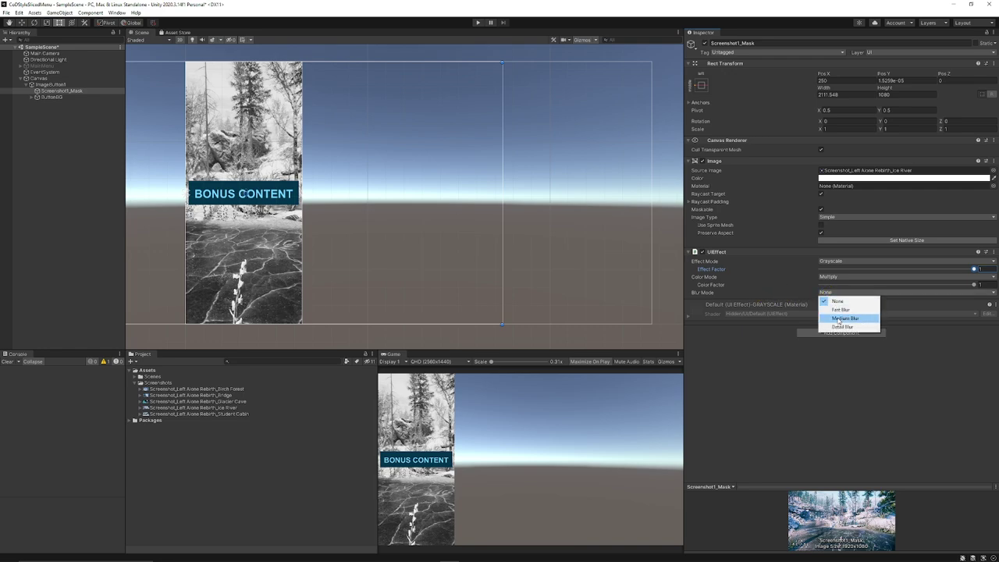
left_click(839, 319)
left_click(836, 292)
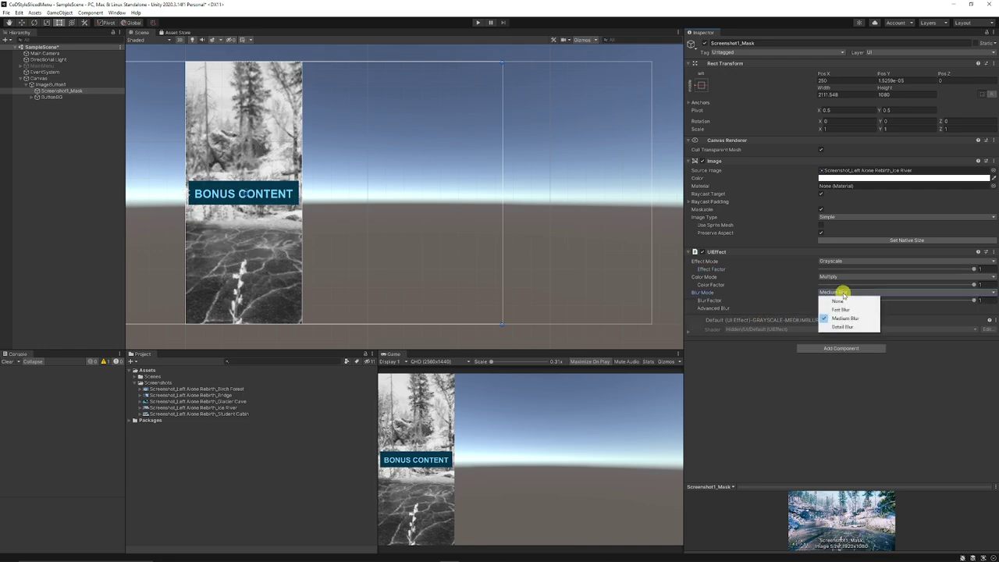
left_click(845, 327)
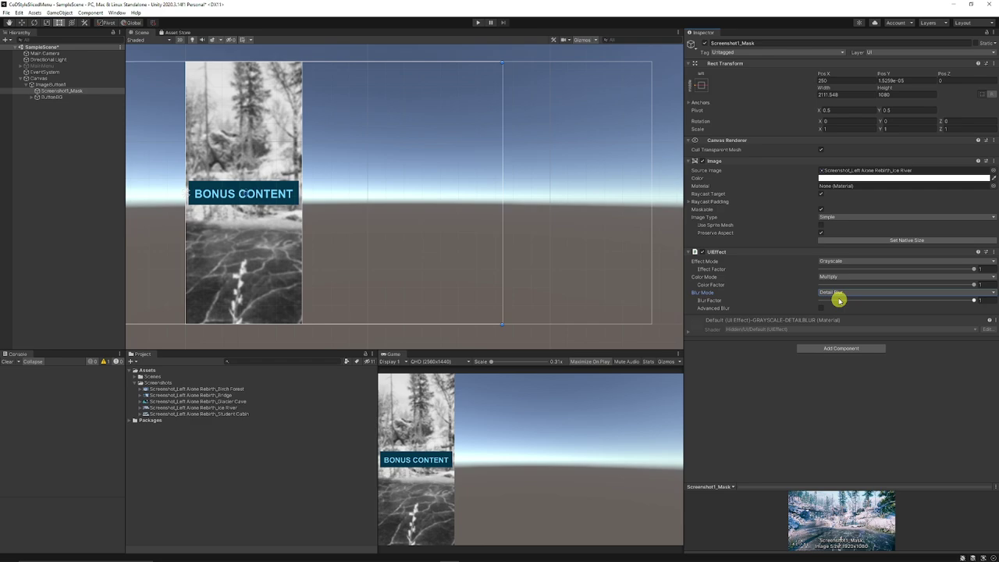
left_click(836, 293)
left_click(845, 309)
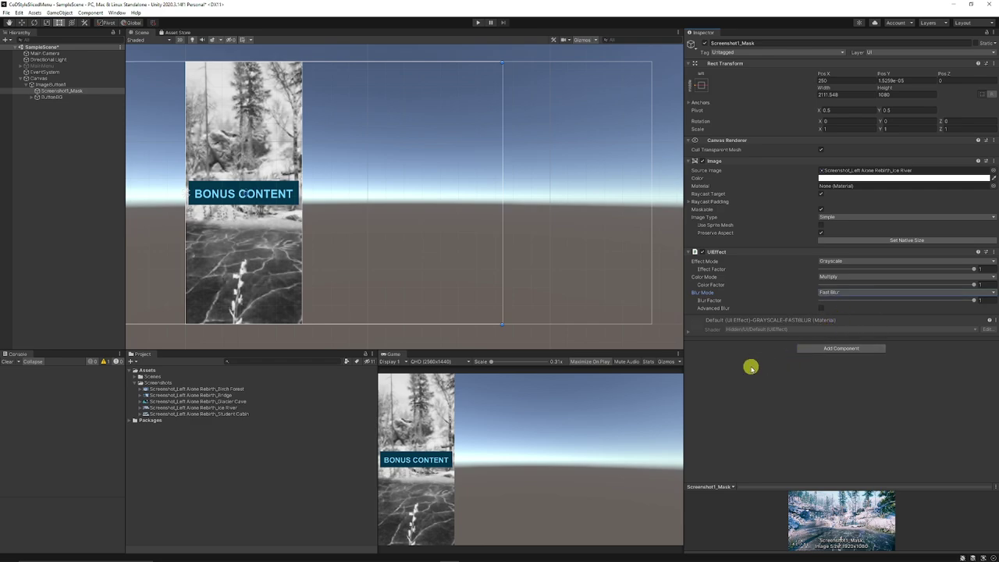
left_click(62, 161)
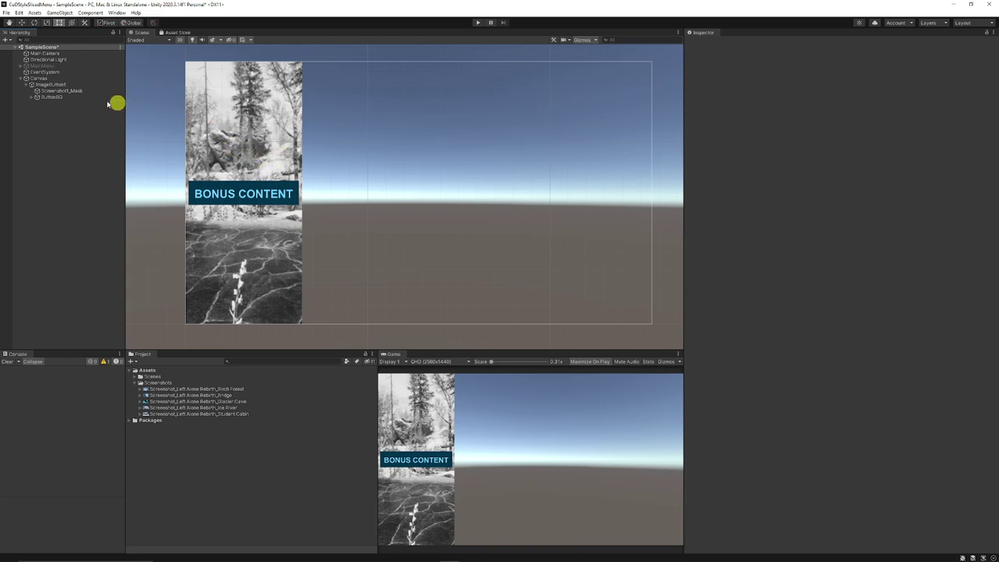
Add an Event Trigger to ImageButton1 with PointerEnter and PointerExit events
left_click(50, 85)
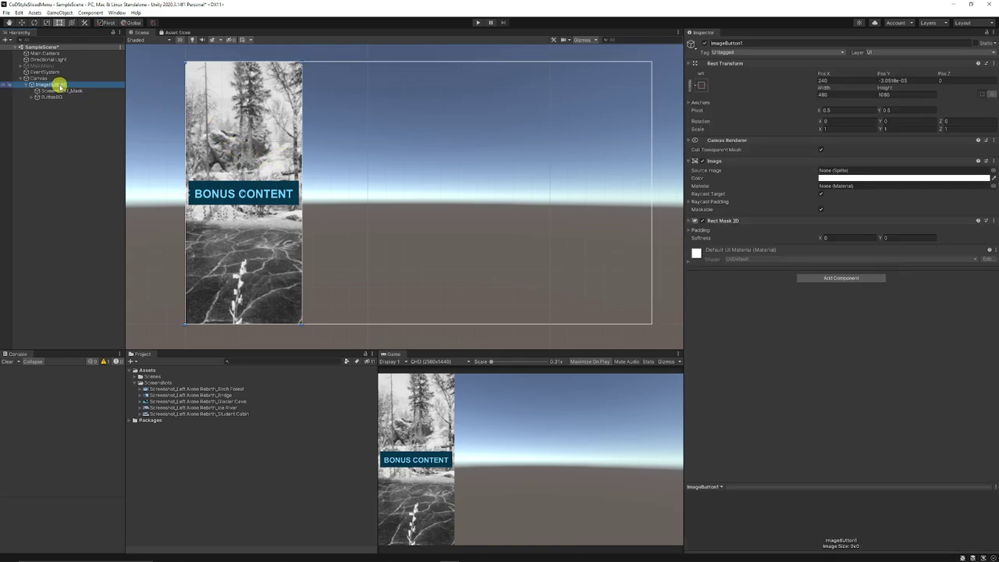
left_click(840, 279)
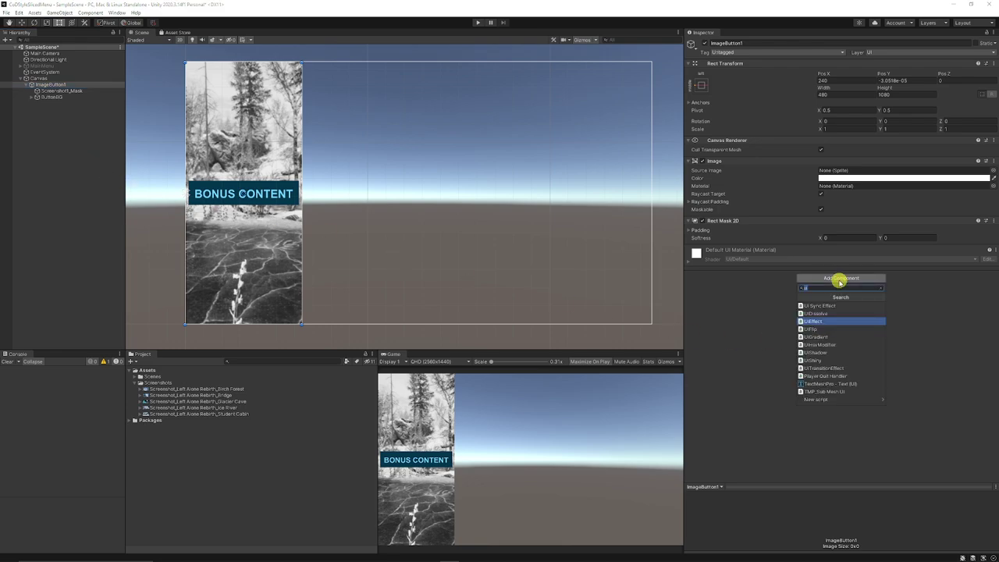
type("event")
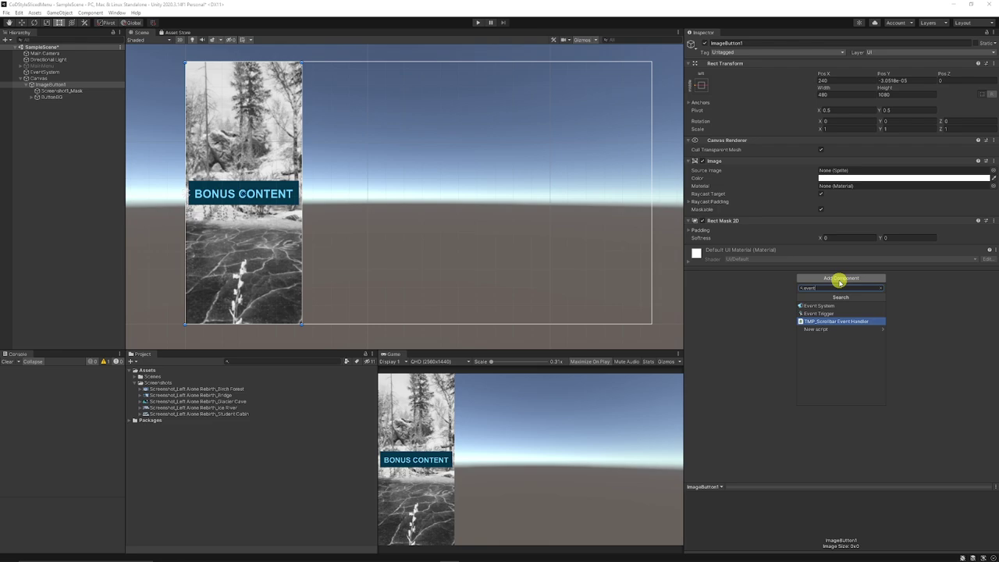
left_click(830, 313)
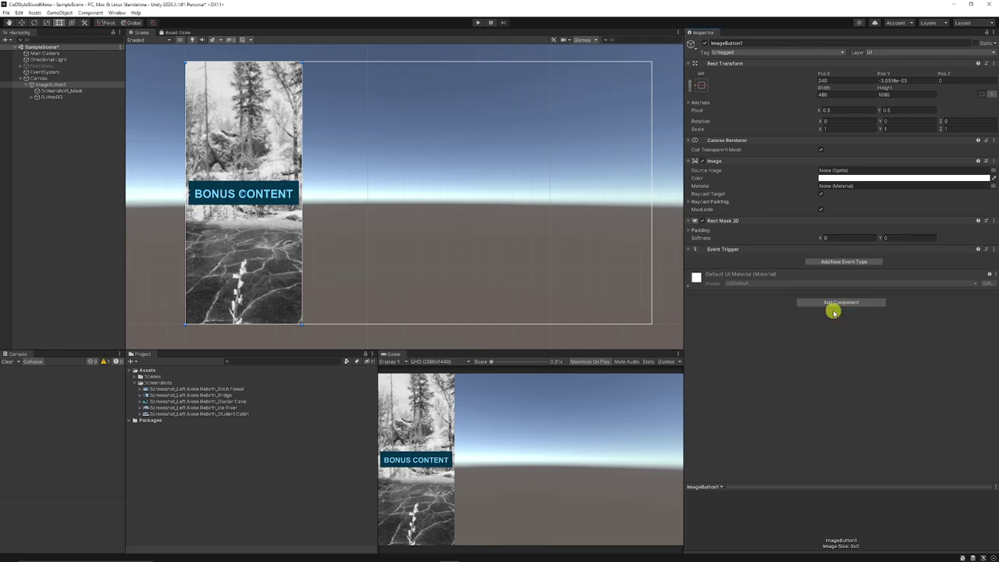
left_click(837, 263)
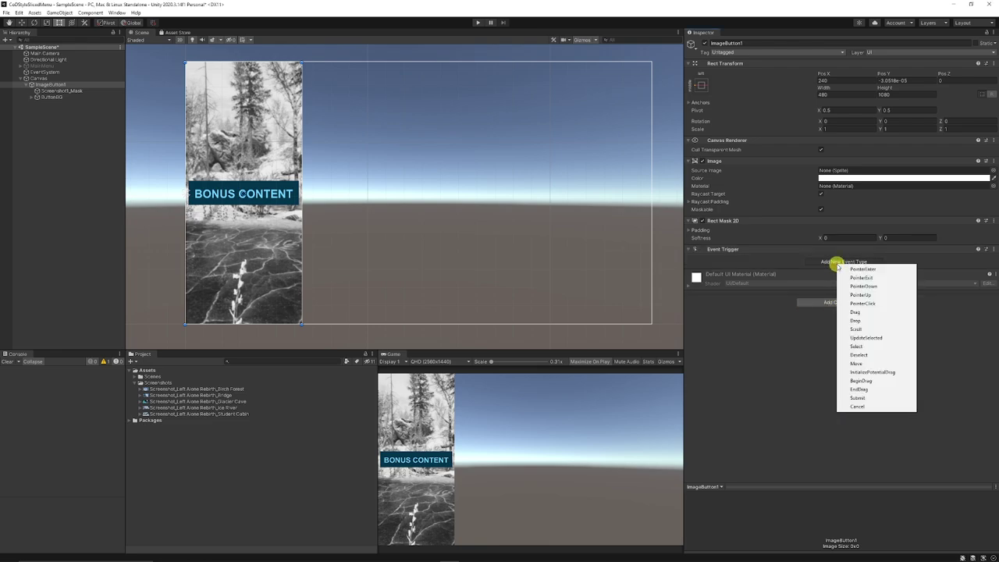
left_click(863, 268)
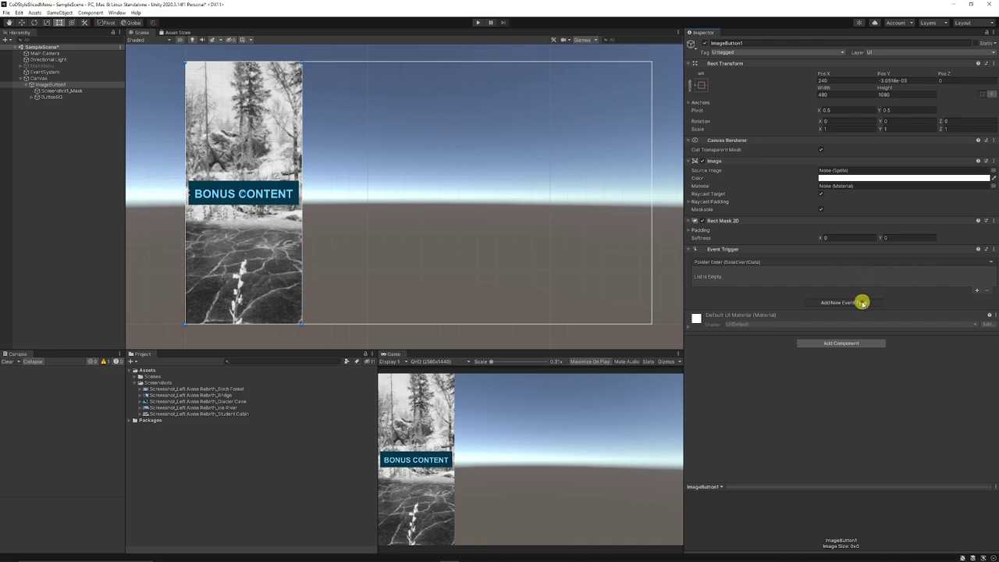
left_click(862, 303)
left_click(883, 313)
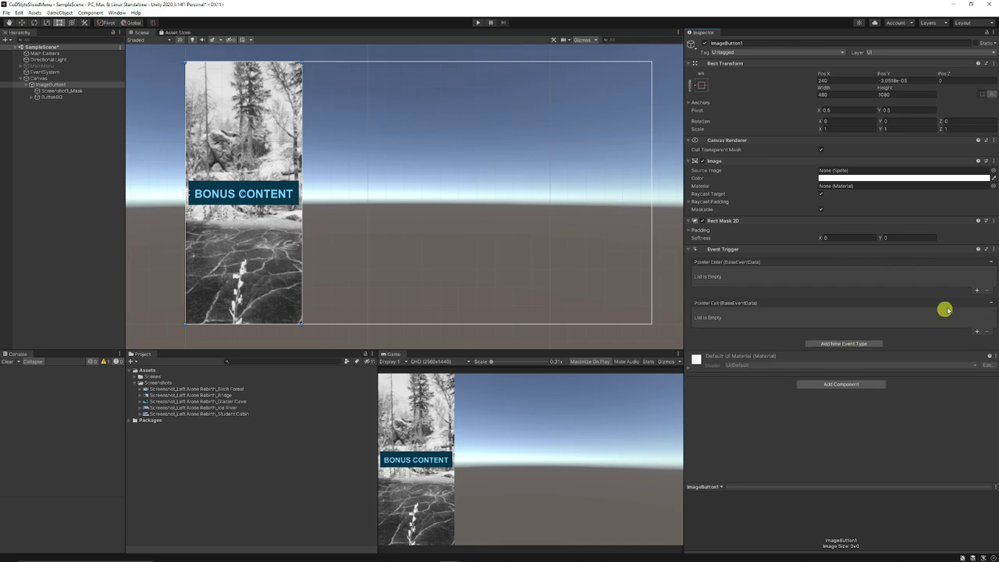
Give each event two responses, all targeting Screenshot1_Mask
left_click(976, 292)
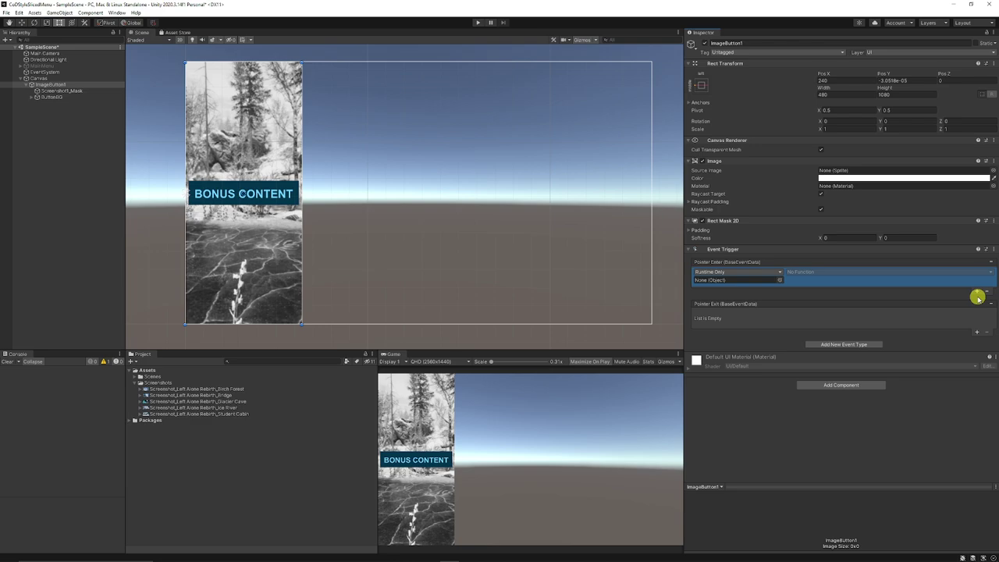
left_click(978, 291)
left_click(977, 351)
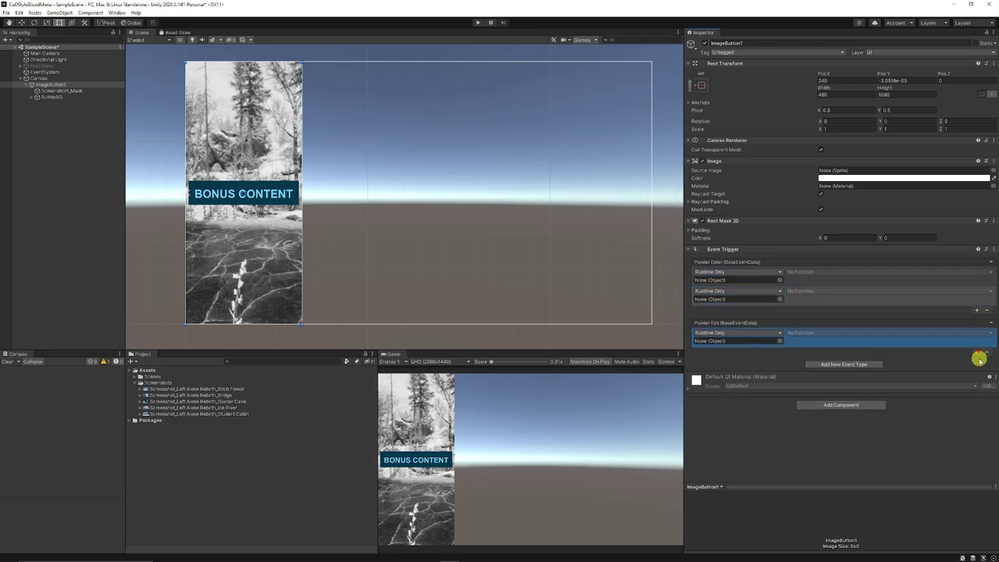
left_click(978, 353)
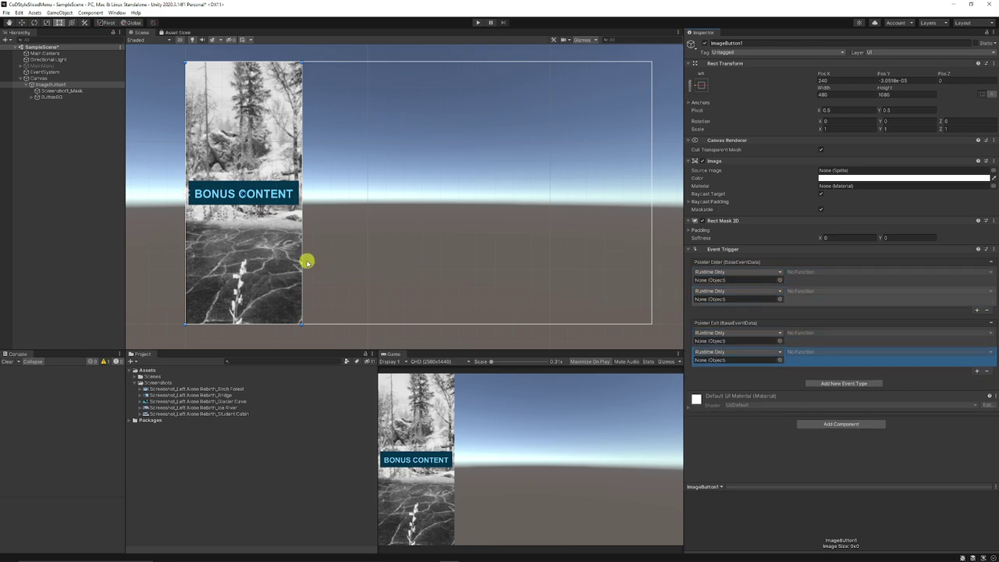
left_click_drag(62, 92, 730, 281)
left_click_drag(69, 89, 733, 299)
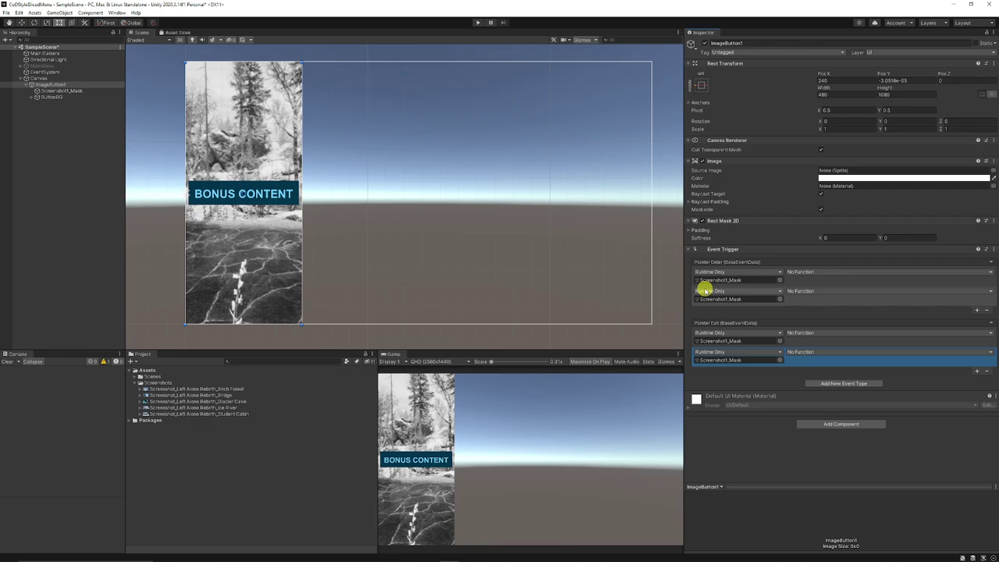
Make the PointerEnter responses set UIEffect effectFactor and blurFactor to 0
left_click(802, 272)
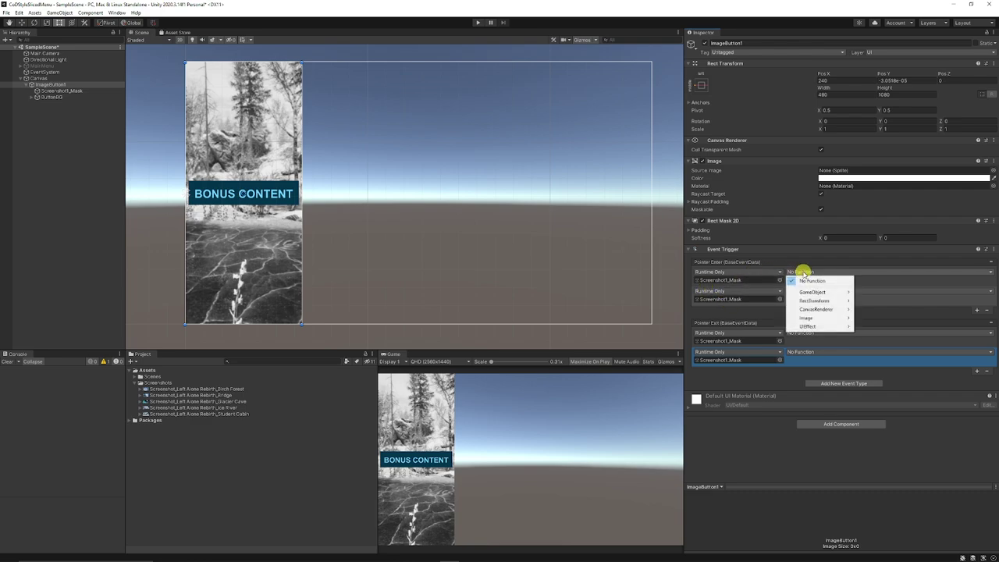
mouse_move(818, 328)
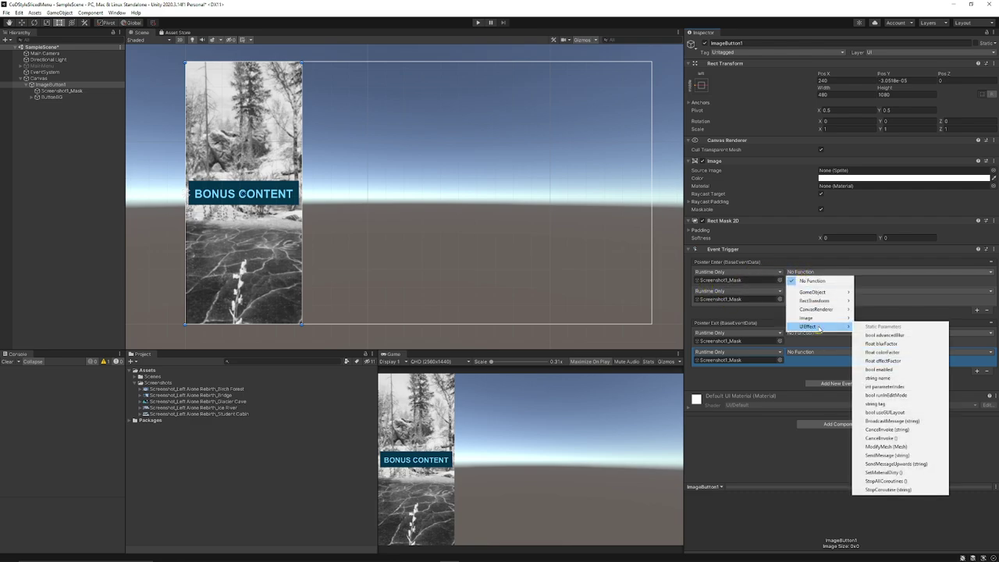
left_click(884, 361)
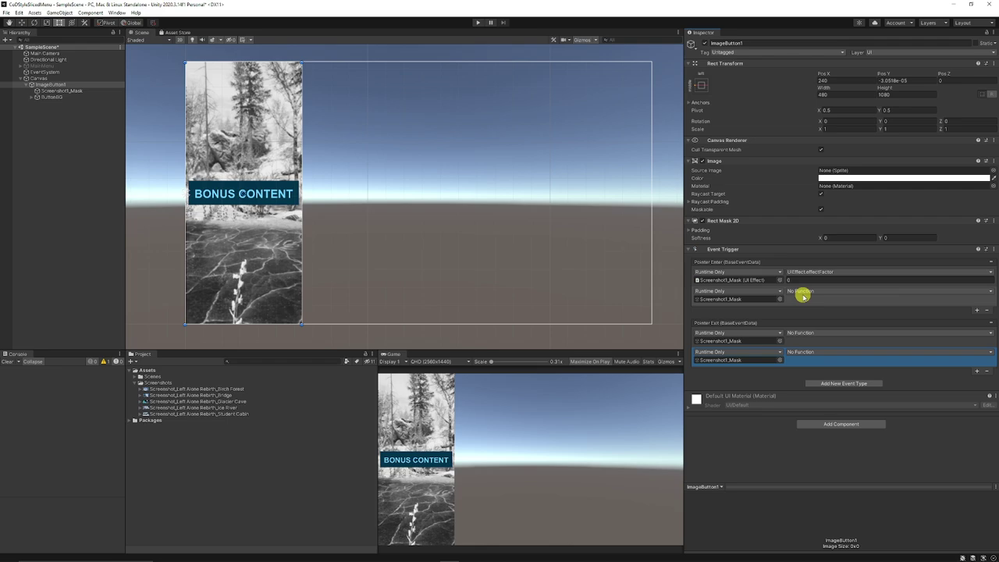
left_click(803, 294)
mouse_move(814, 345)
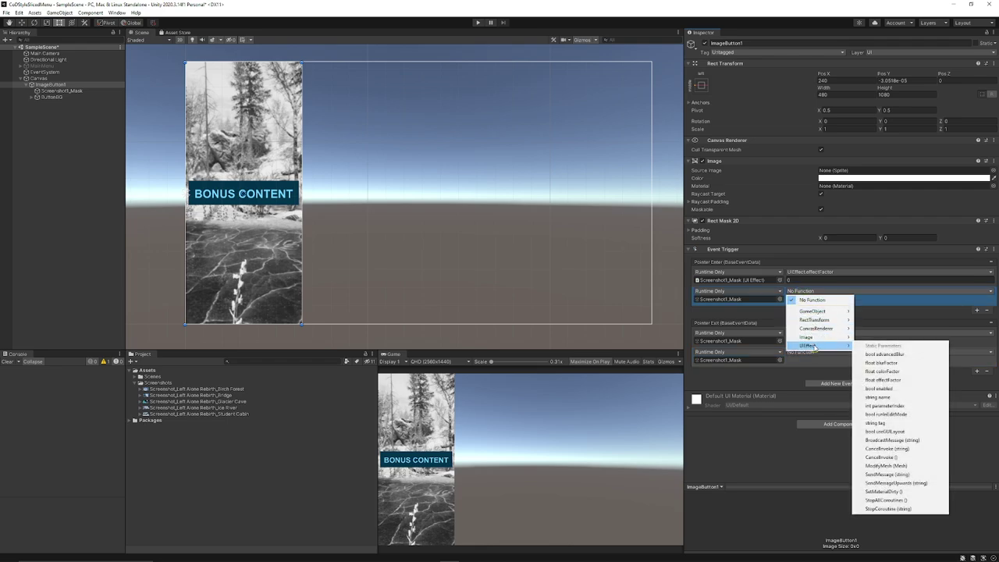
left_click(900, 366)
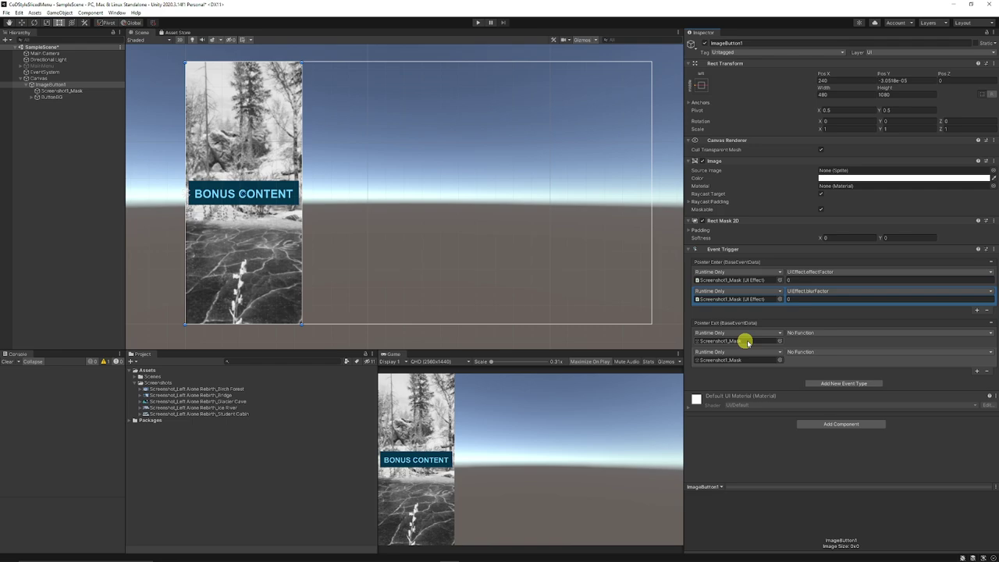
Make the PointerExit responses set UIEffect effectFactor and blurFactor to 1
left_click(798, 333)
mouse_move(819, 389)
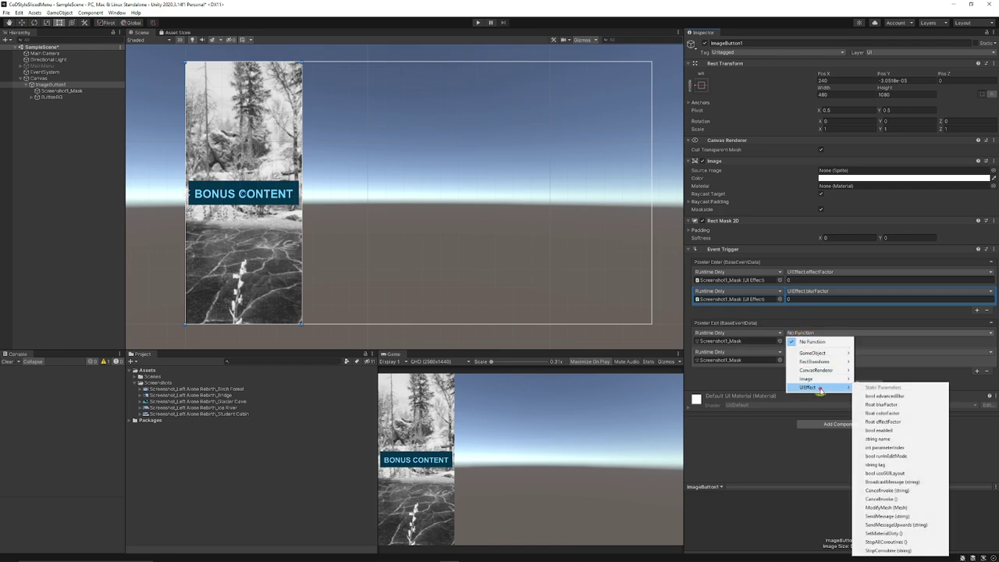
left_click(899, 422)
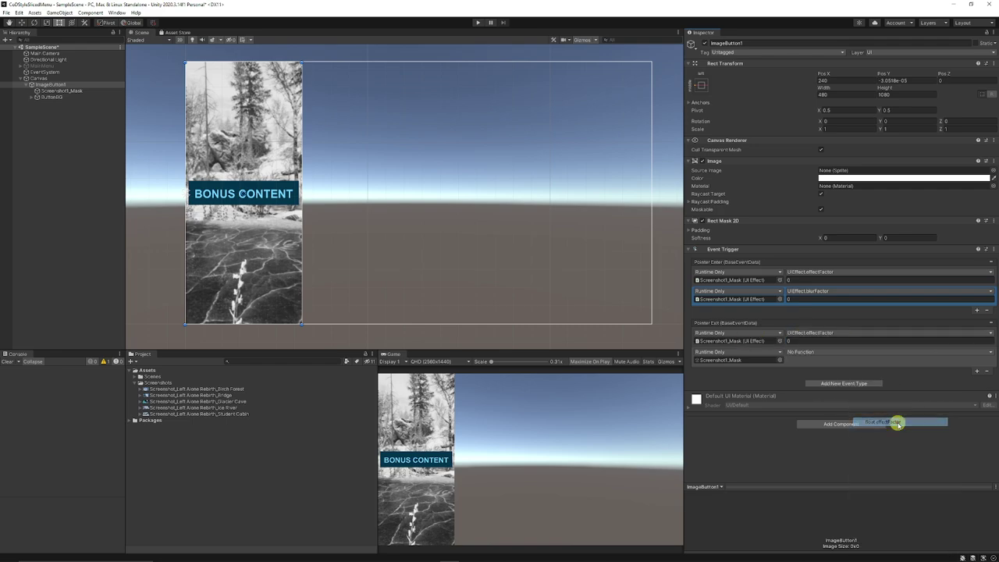
left_click(805, 340)
type("1")
left_click(817, 352)
mouse_move(823, 408)
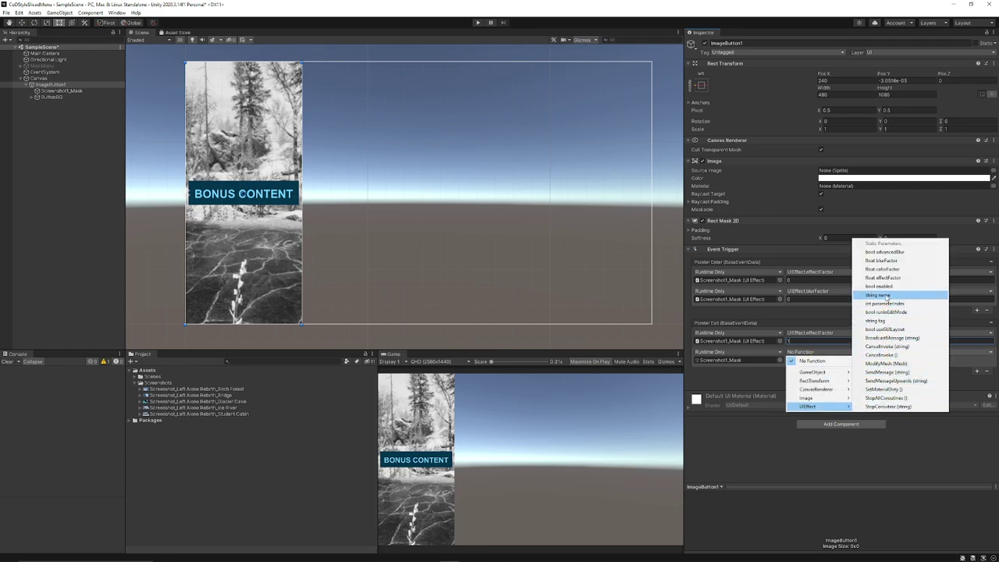
left_click(890, 260)
left_click(821, 357)
type("1")
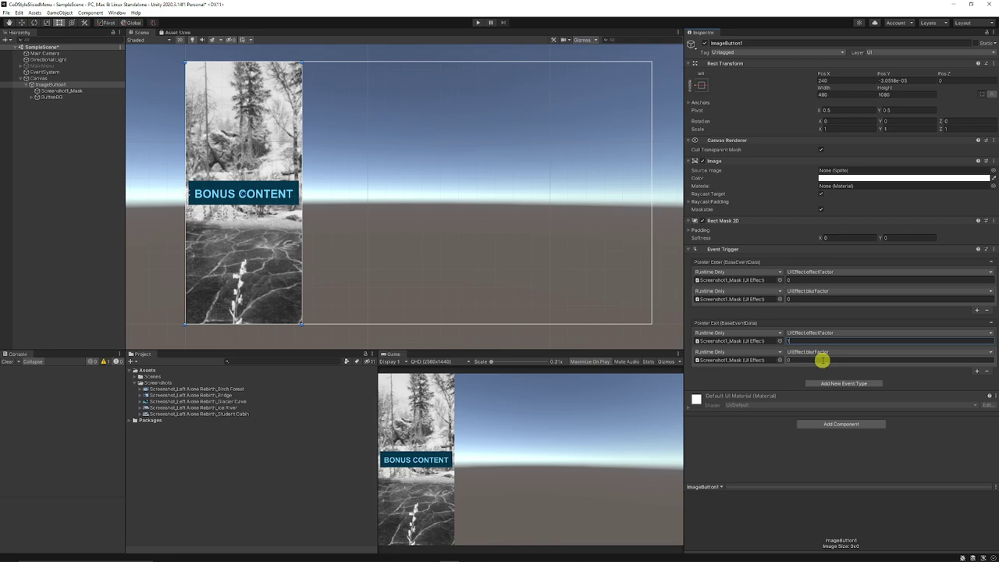
left_click(58, 217)
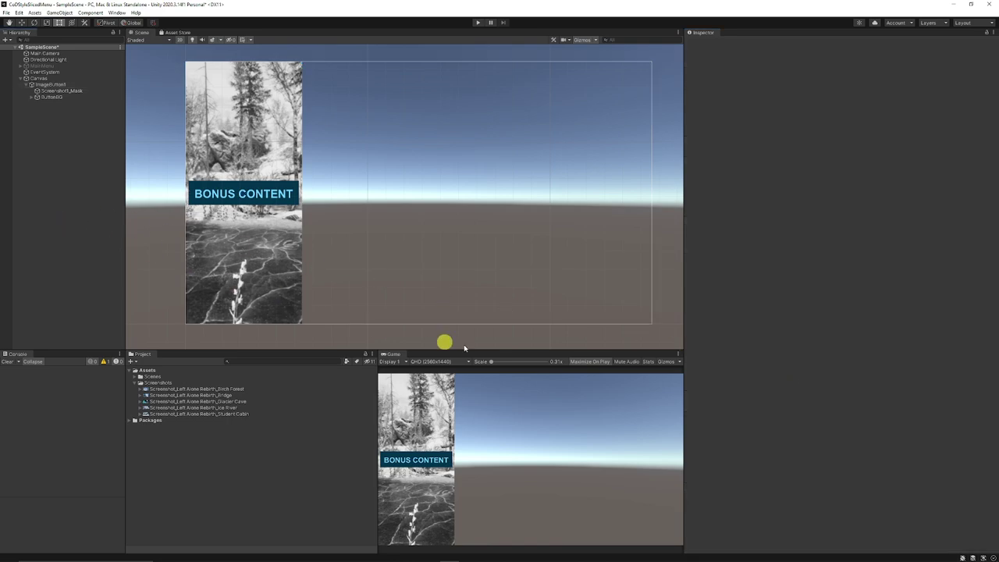
left_click(461, 360)
left_click(478, 22)
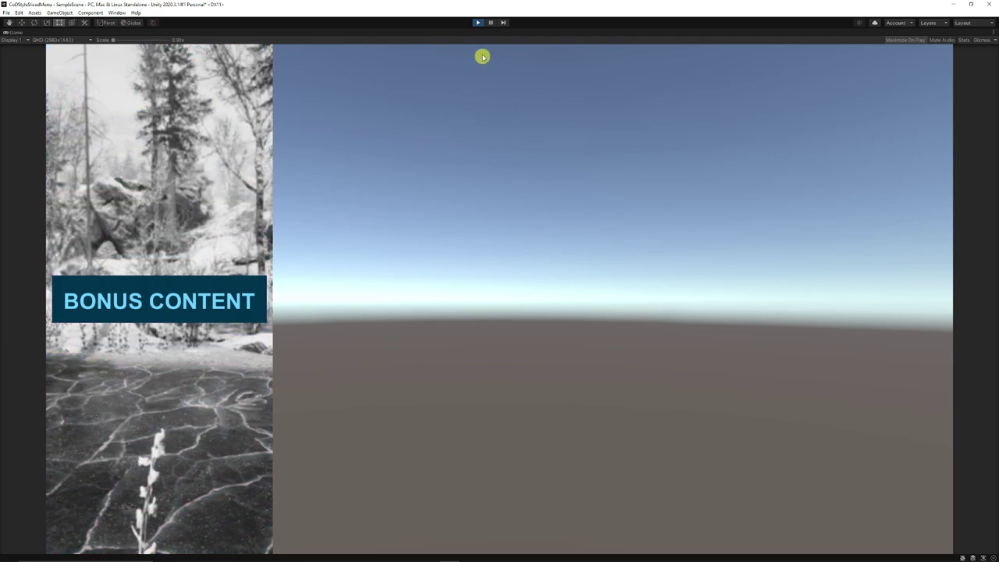
left_click(478, 21)
Add a Button component to ImageButton1 and expand its Color Tint settings
left_click(69, 83)
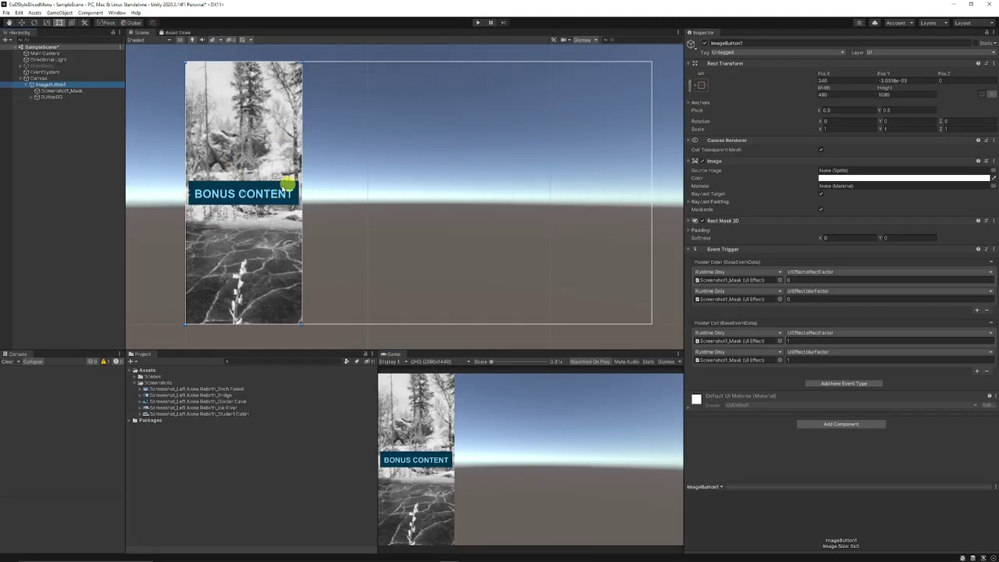
left_click(843, 425)
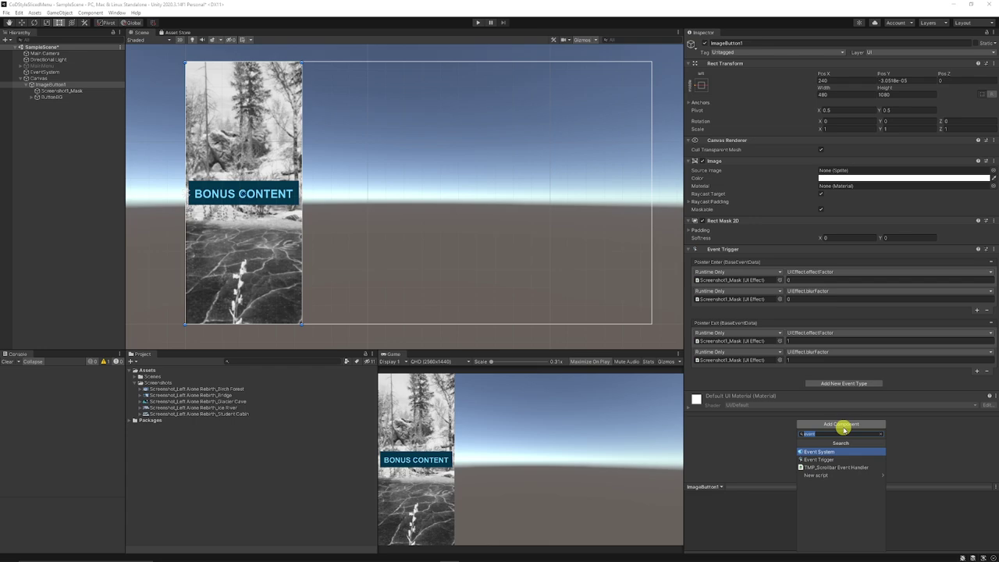
type("button")
key("Return")
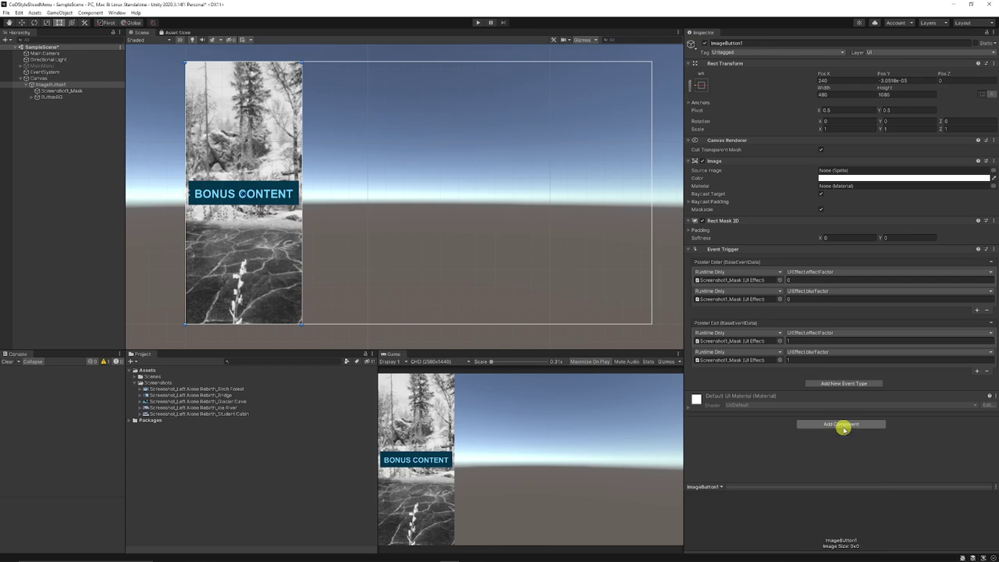
left_click(774, 394)
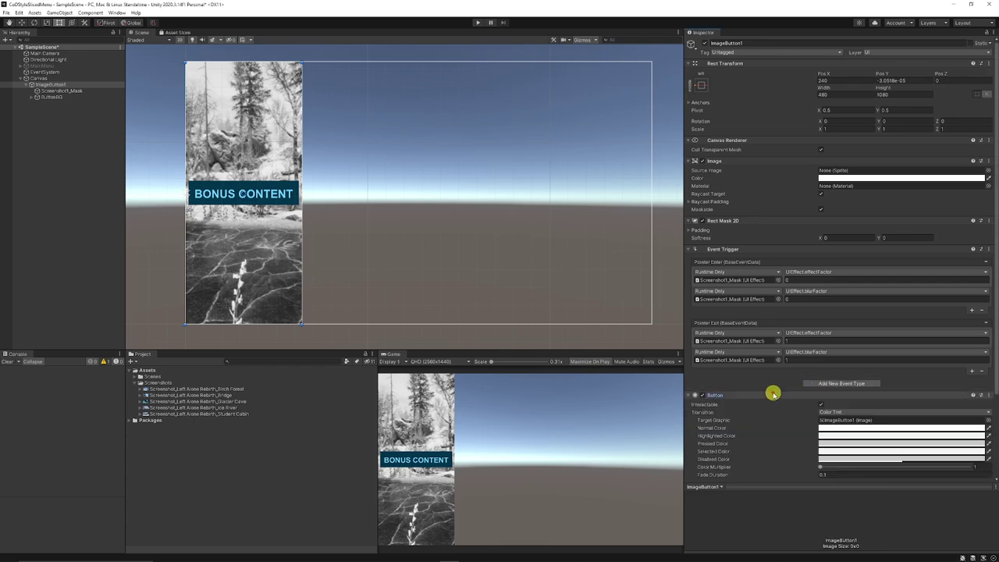
scroll(799, 368, "down", 3)
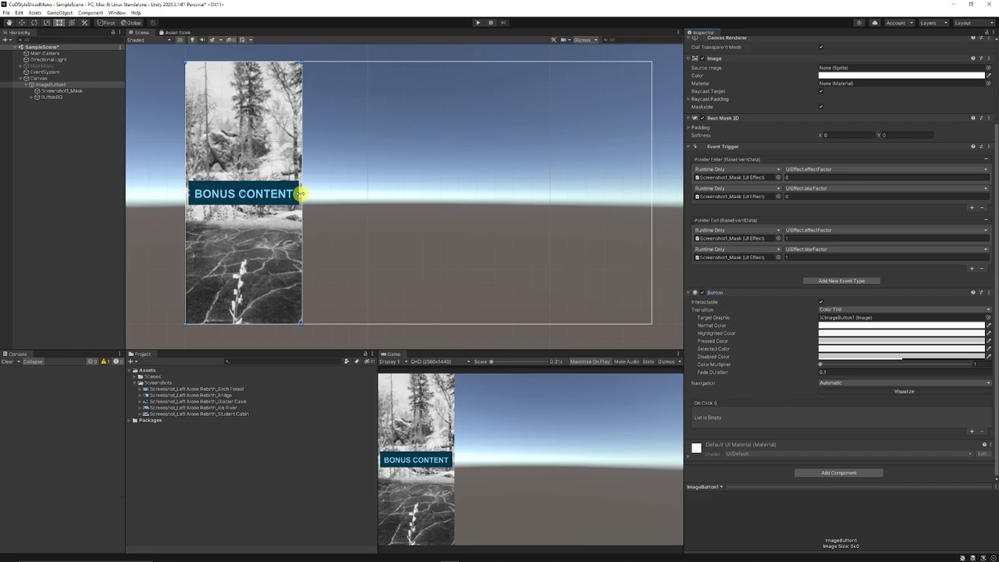
Duplicate ImageButton1 into copies ImageButton1_1 to ImageButton1_3, placed side by side on the canvas
left_click(26, 85)
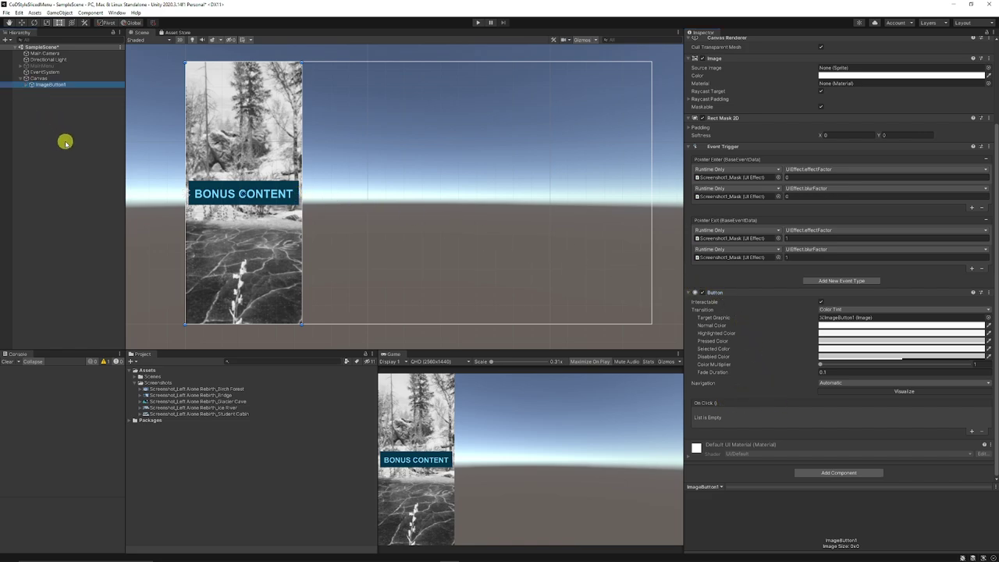
key("ctrl+d")
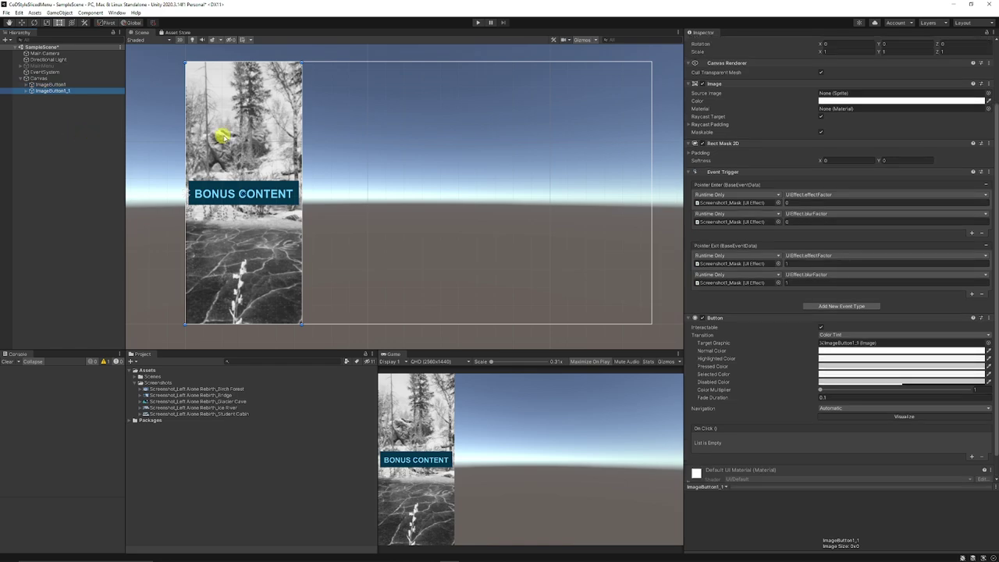
left_click_drag(223, 133, 558, 135)
key("ctrl+d")
key("ctrl+d")
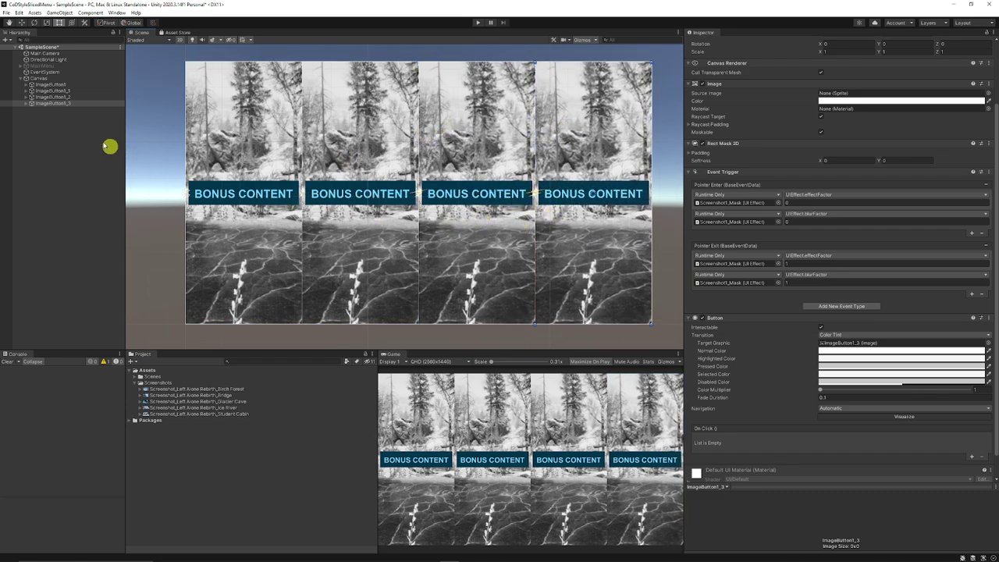
left_click(64, 92)
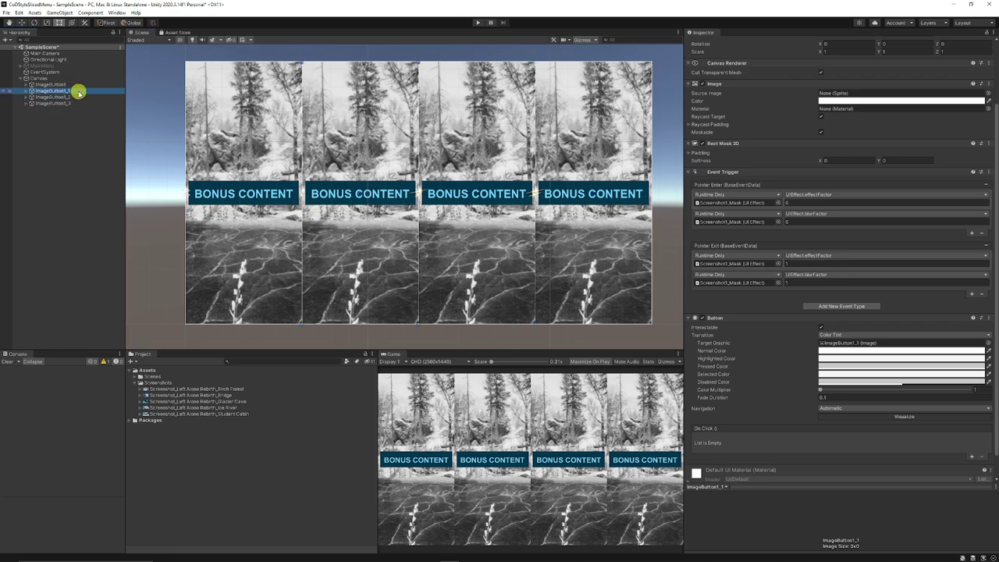
left_click_drag(78, 91, 67, 92)
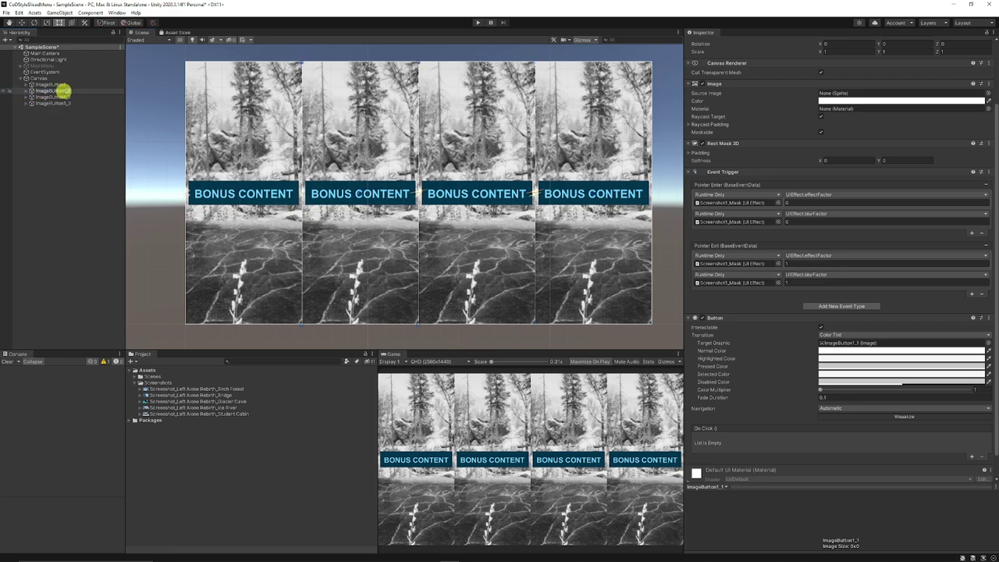
left_click(80, 97)
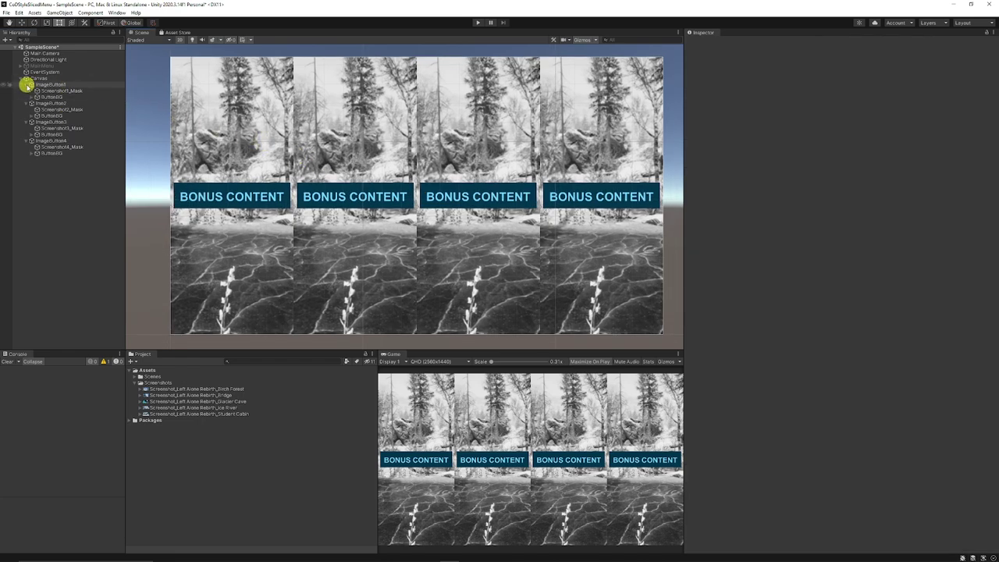
Set the second panel's screenshot to Bridge and slide it left to frame the scene
left_click(30, 85)
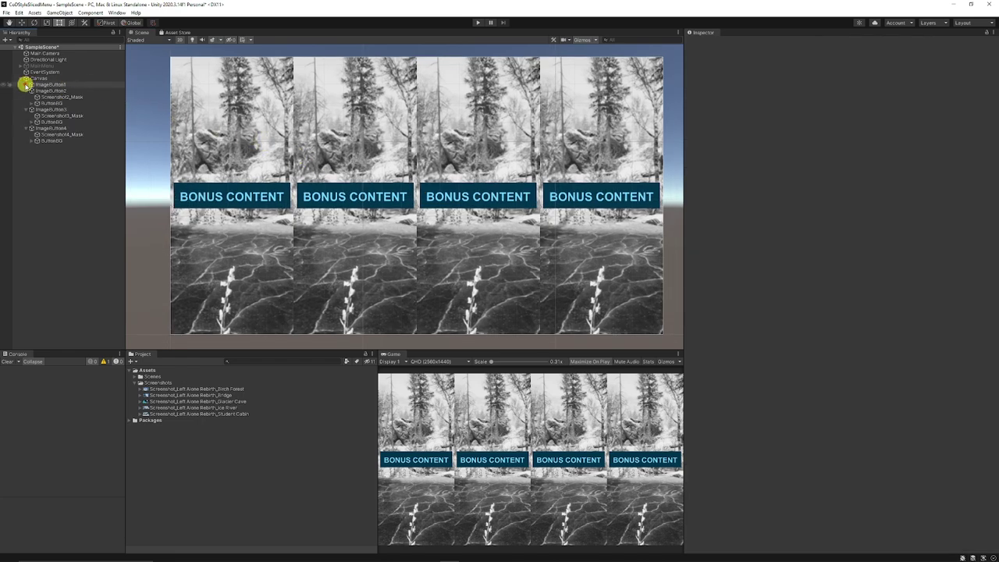
left_click(80, 97)
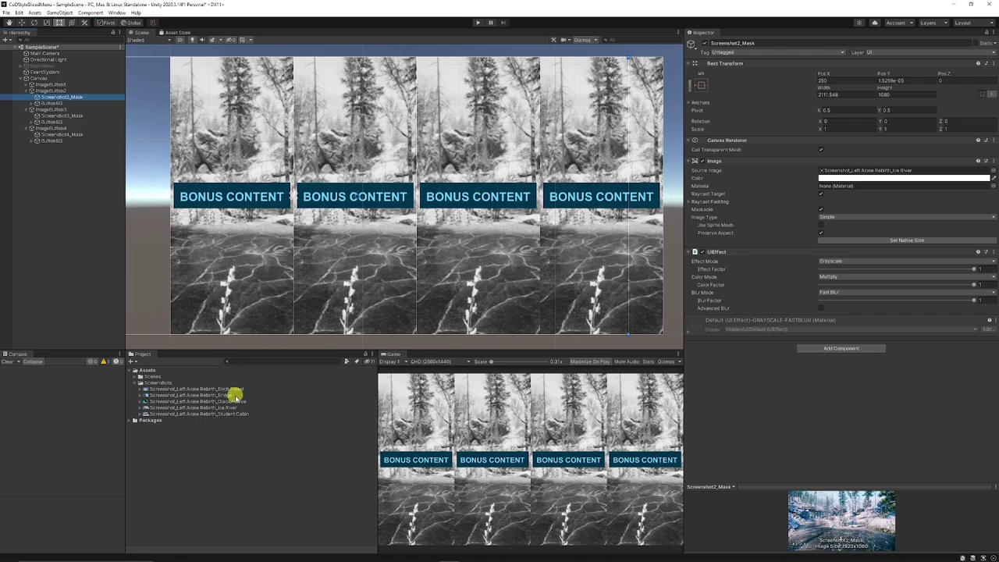
left_click_drag(228, 397, 847, 174)
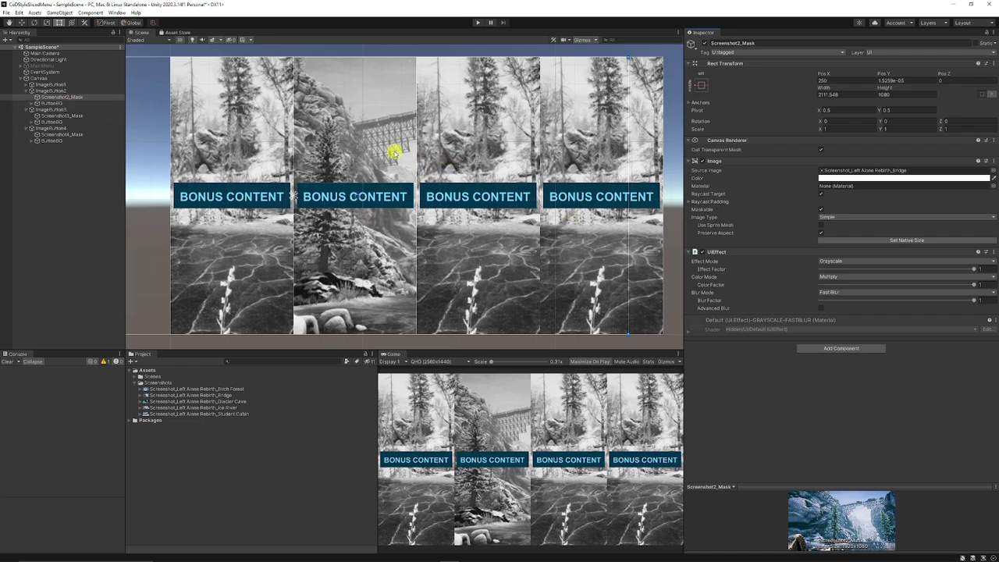
left_click_drag(395, 152, 308, 152)
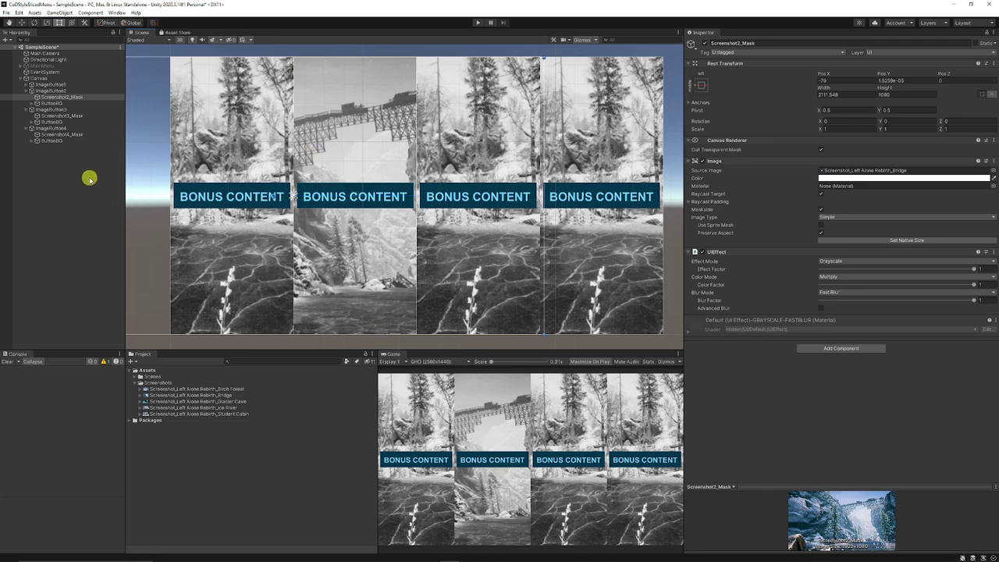
Put the Glacier Cave screenshot in the third panel's mask
left_click(28, 90)
left_click(63, 103)
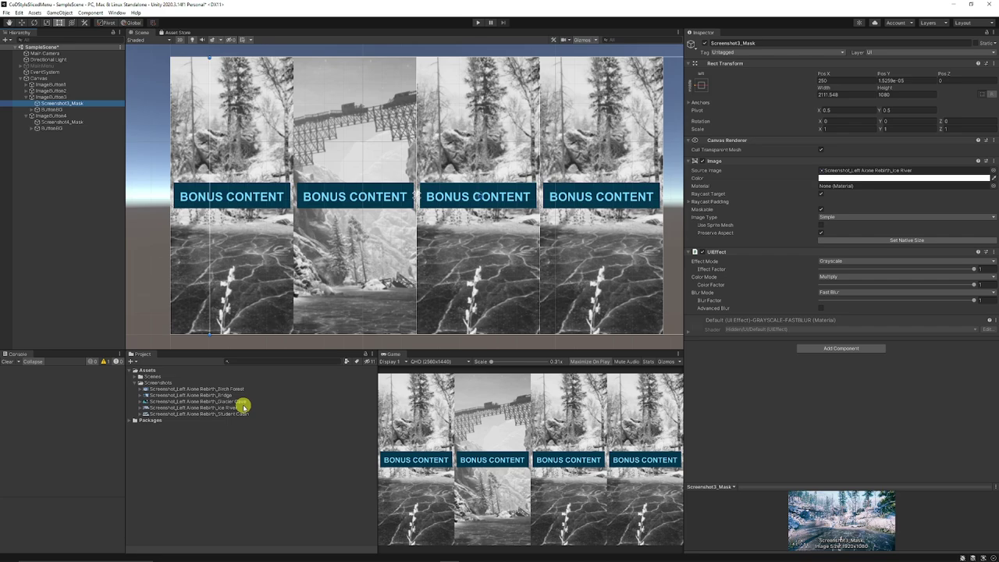
left_click_drag(234, 401, 375, 250)
key("ctrl+z")
key("ctrl+z")
Set the fourth panel's screenshot to Student Cabin, shifted slightly left
left_click(27, 97)
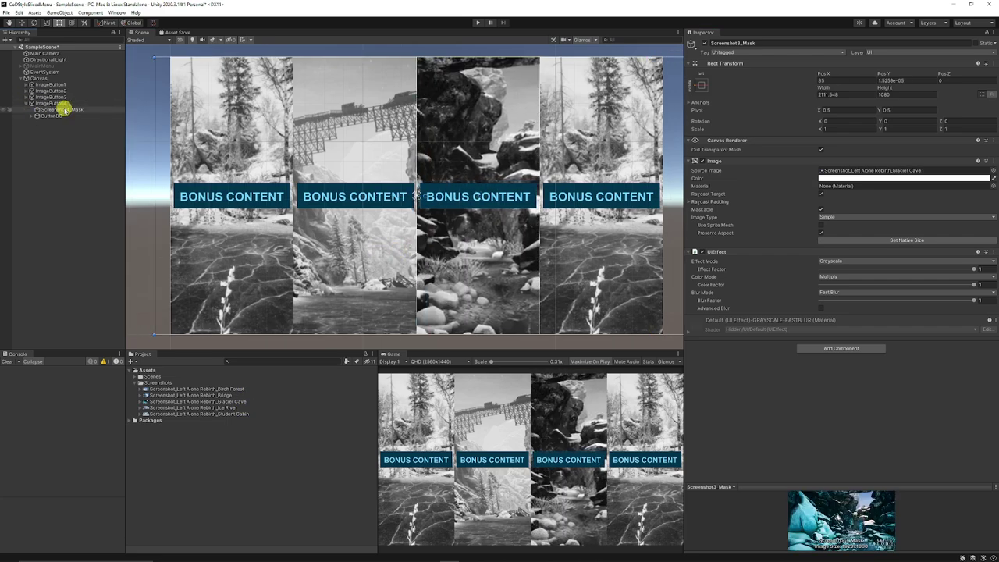
left_click(62, 109)
left_click_drag(254, 411, 846, 173)
left_click(27, 96)
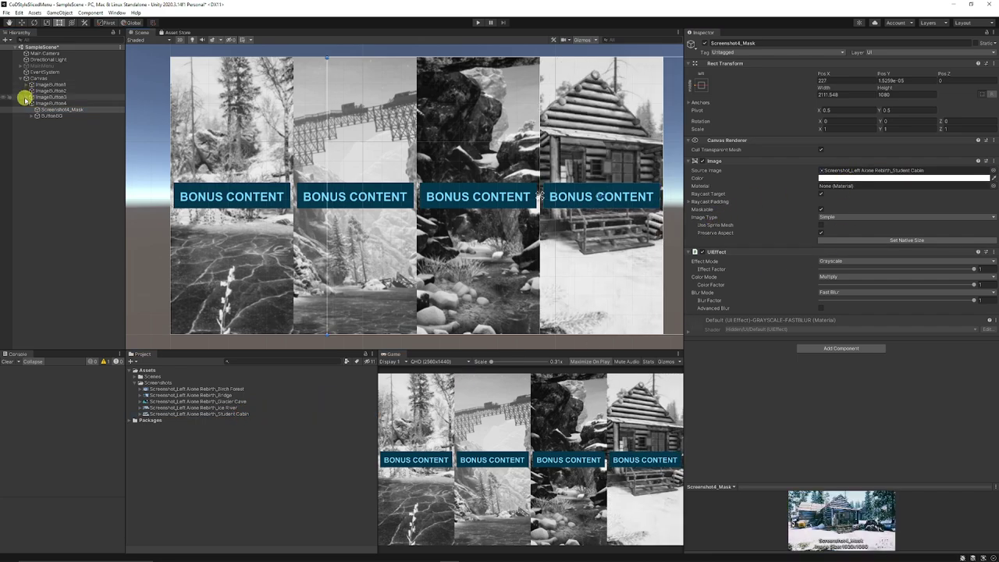
left_click(26, 91)
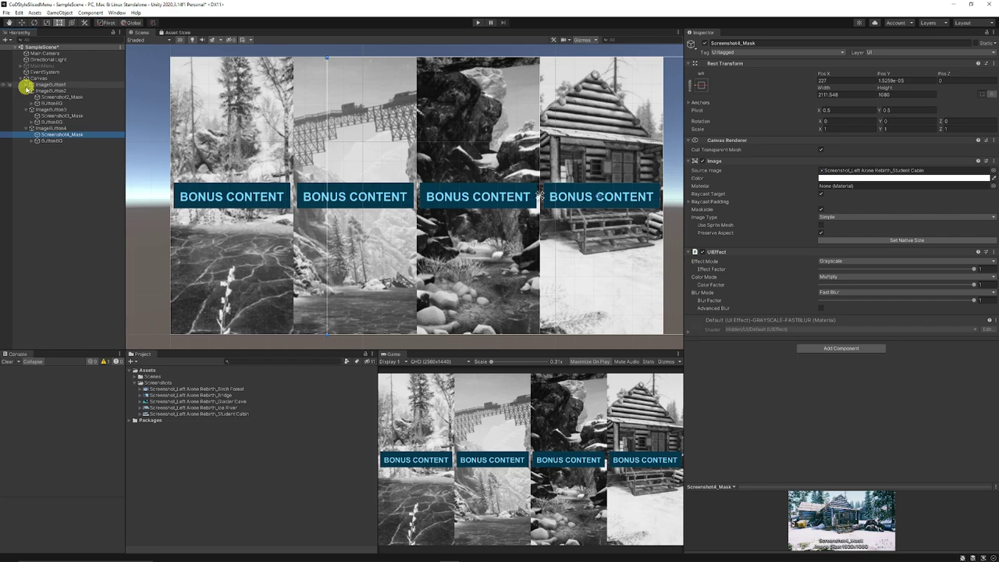
left_click(26, 84)
Lower the second button below the others and relabel it NEW GAME
left_click(67, 115)
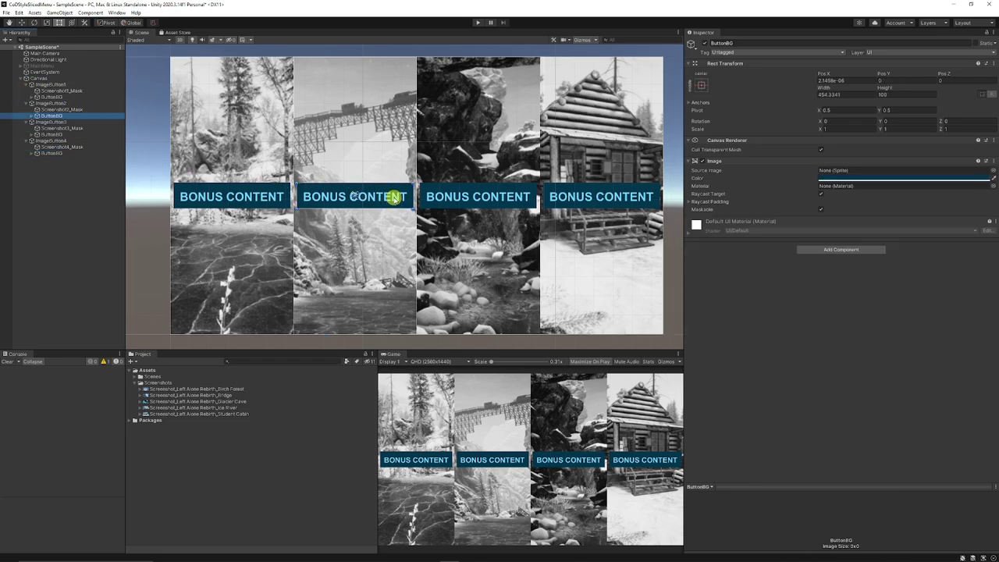
left_click_drag(394, 200, 394, 226)
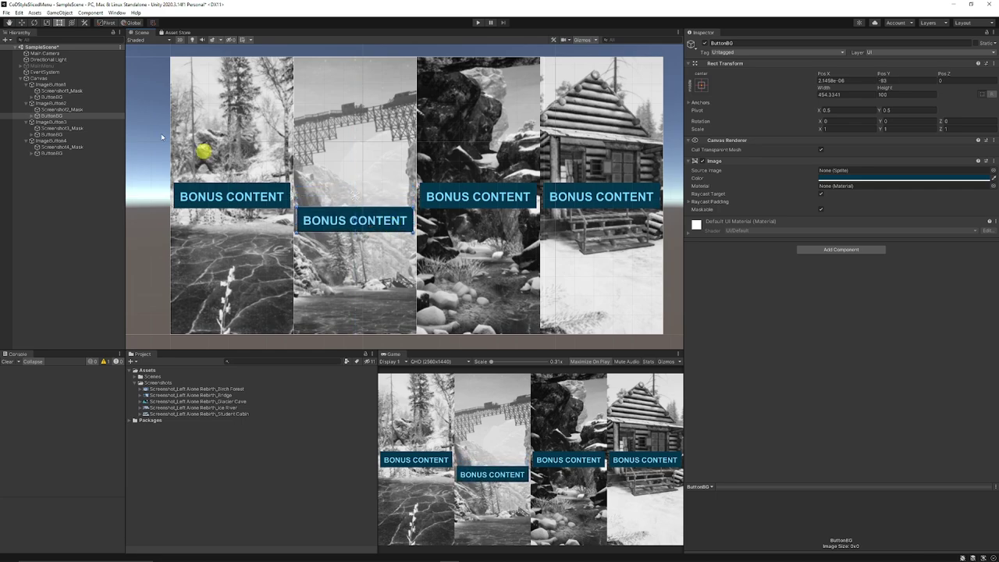
left_click(31, 115)
left_click(50, 122)
left_click_drag(734, 181, 691, 177)
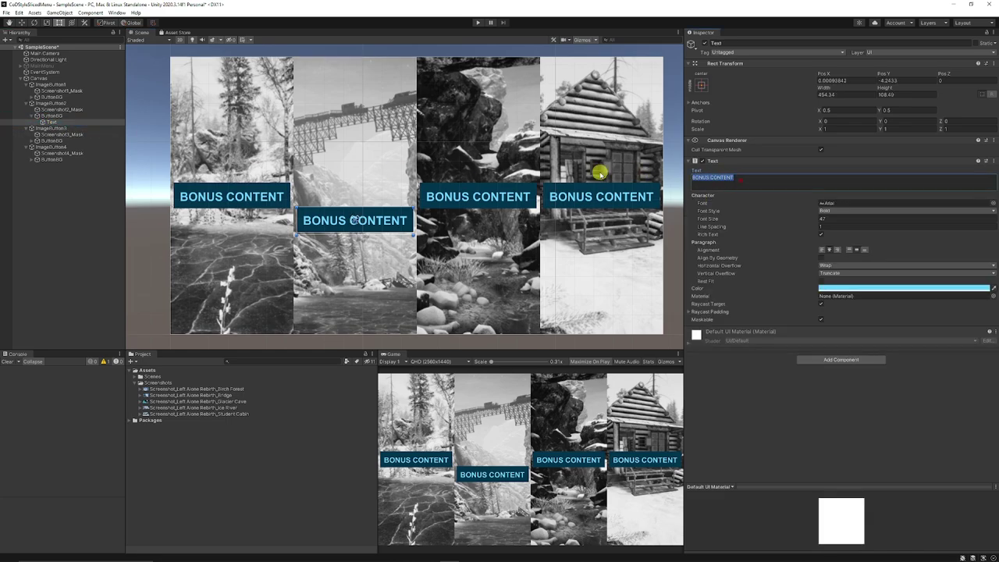
type("NEW GAME")
Raise the third button above the others and relabel it LOAD GAME
left_click(53, 140)
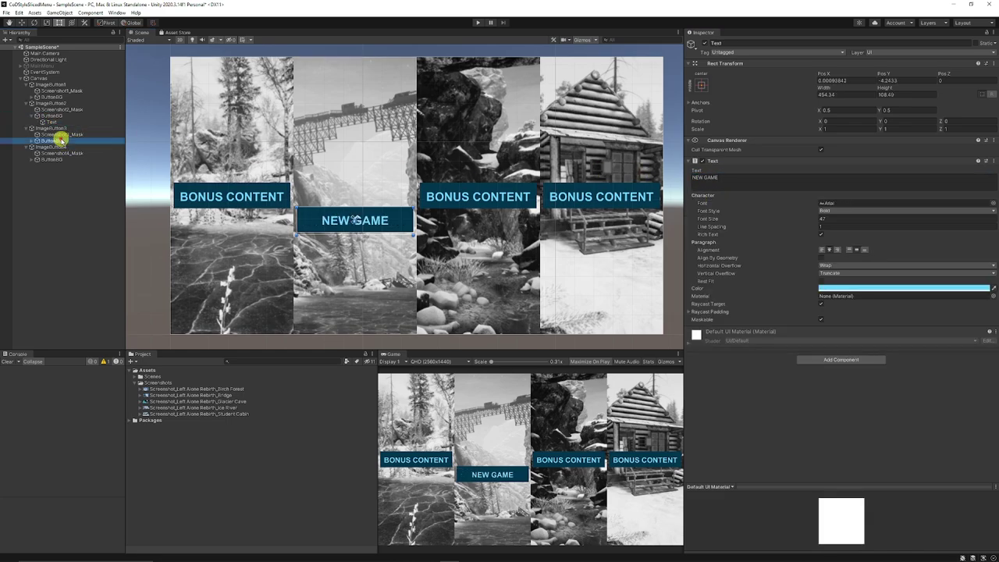
left_click_drag(517, 188, 517, 167)
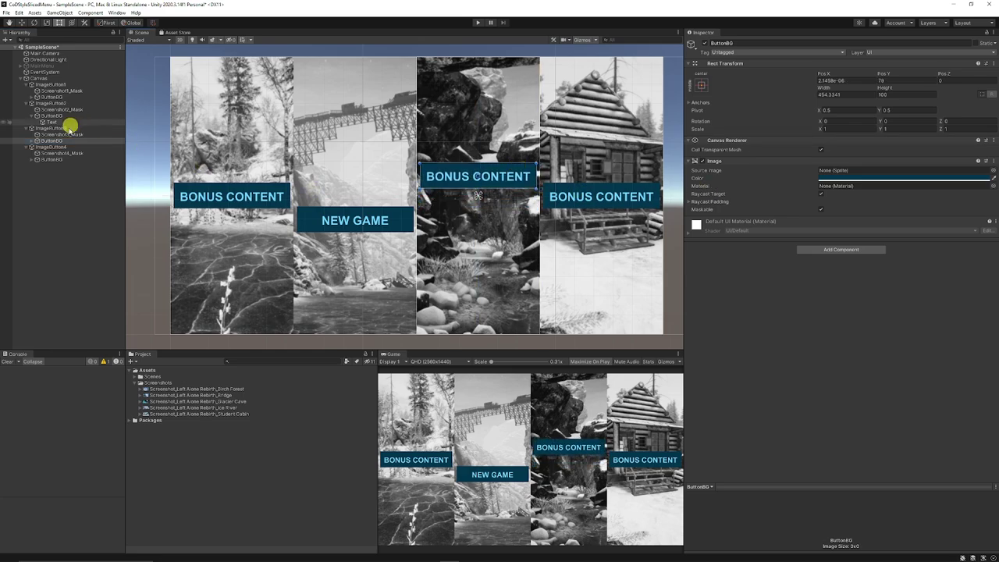
left_click(32, 141)
left_click(48, 146)
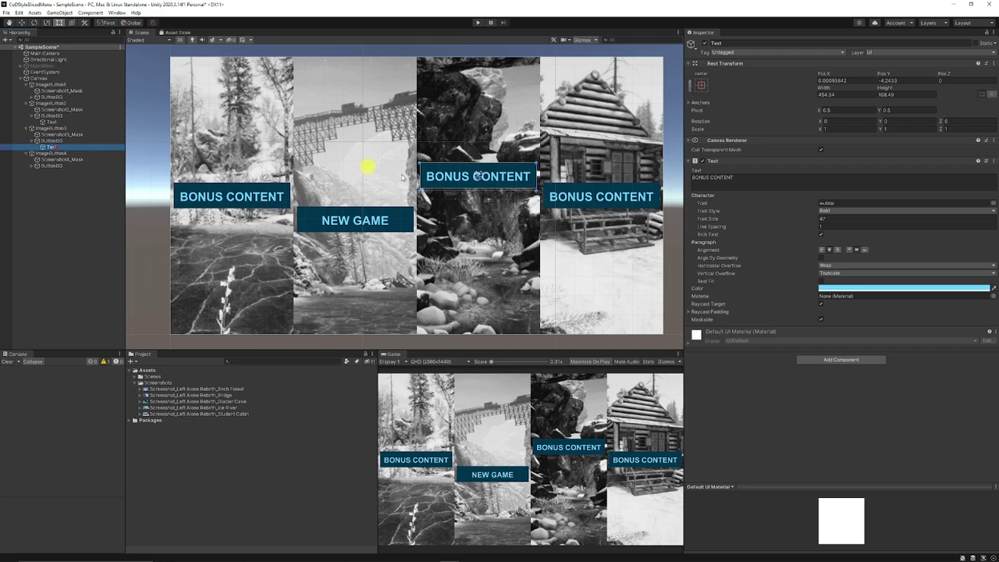
left_click_drag(749, 177, 654, 175)
type("LOAD GAME")
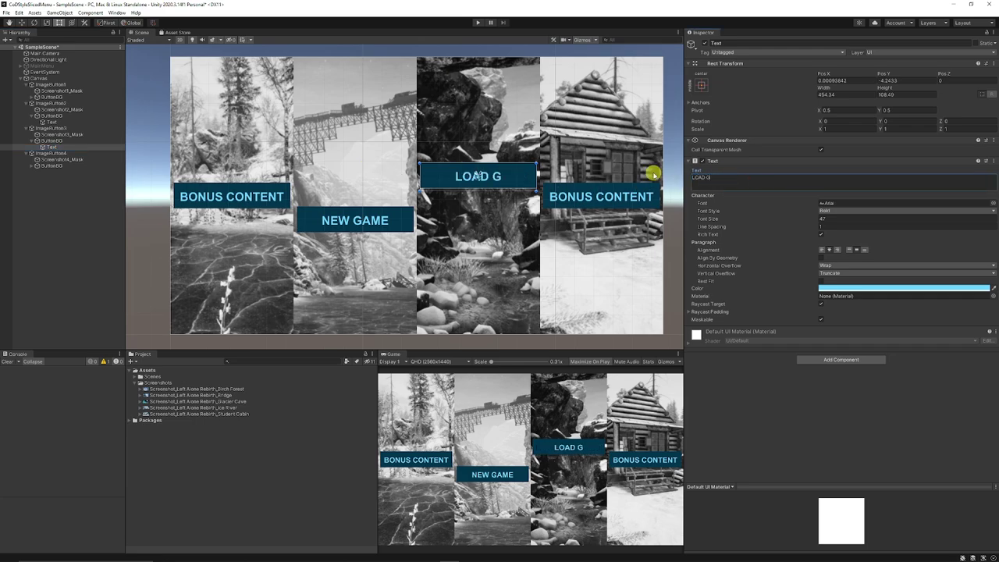
Move the fourth button slightly down and relabel it STORE
left_click(51, 165)
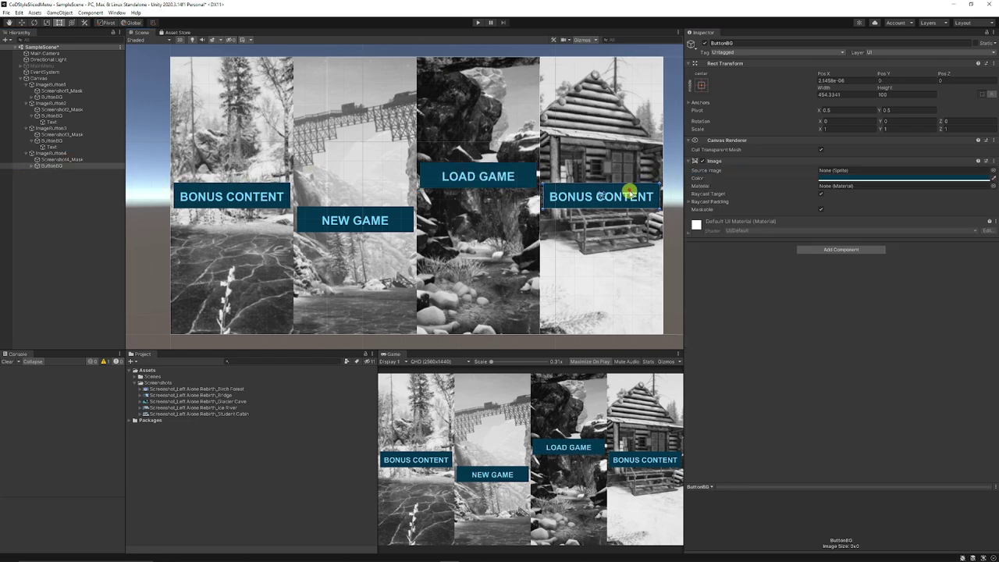
left_click_drag(628, 191, 599, 202)
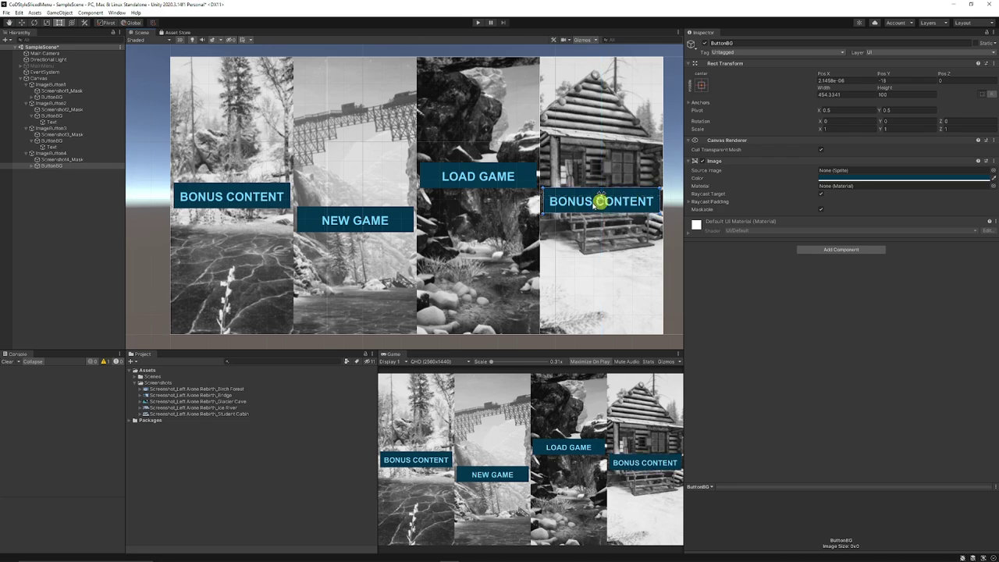
left_click(32, 166)
left_click(48, 172)
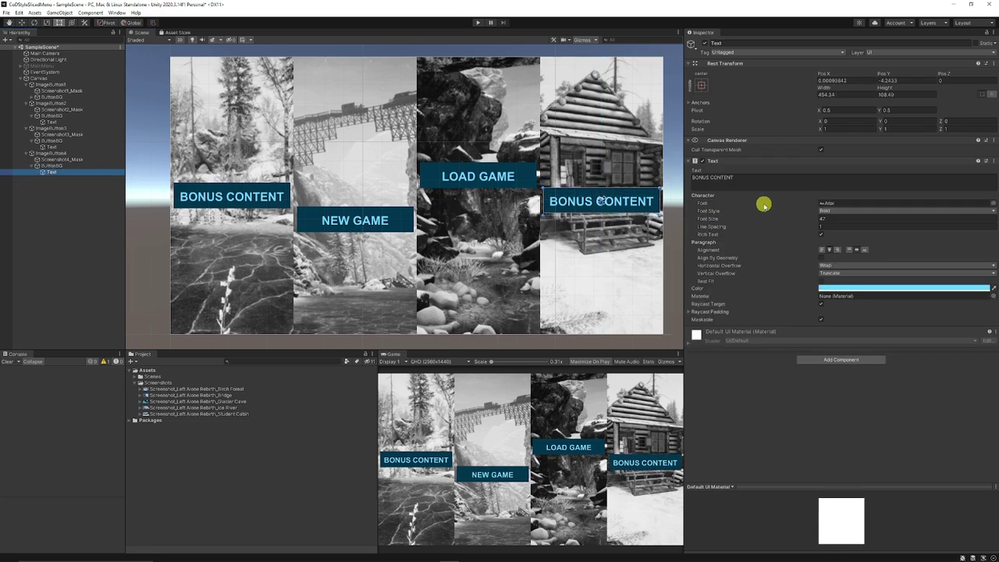
left_click(744, 177)
type("STORE")
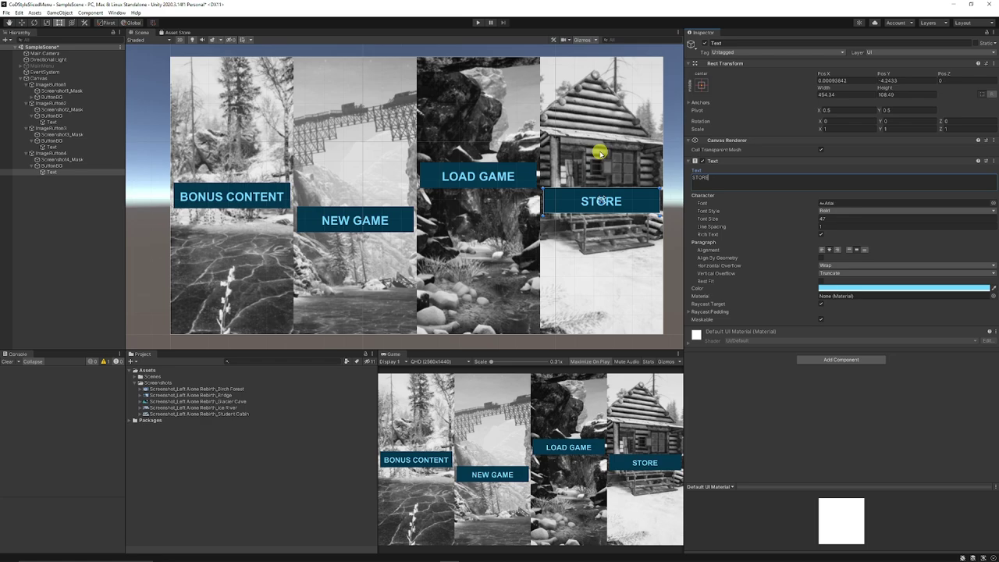
left_click(43, 223)
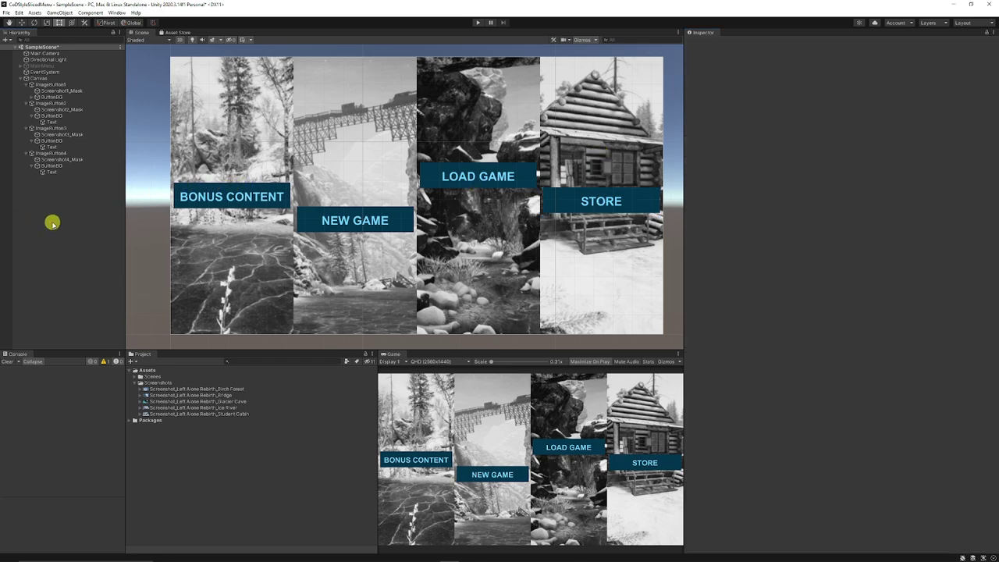
left_click(474, 27)
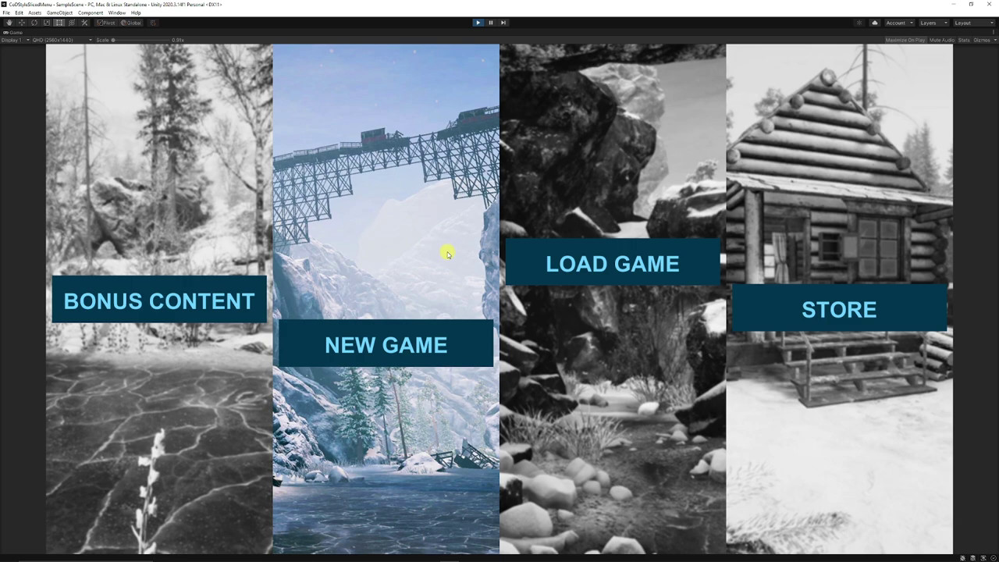
left_click(478, 22)
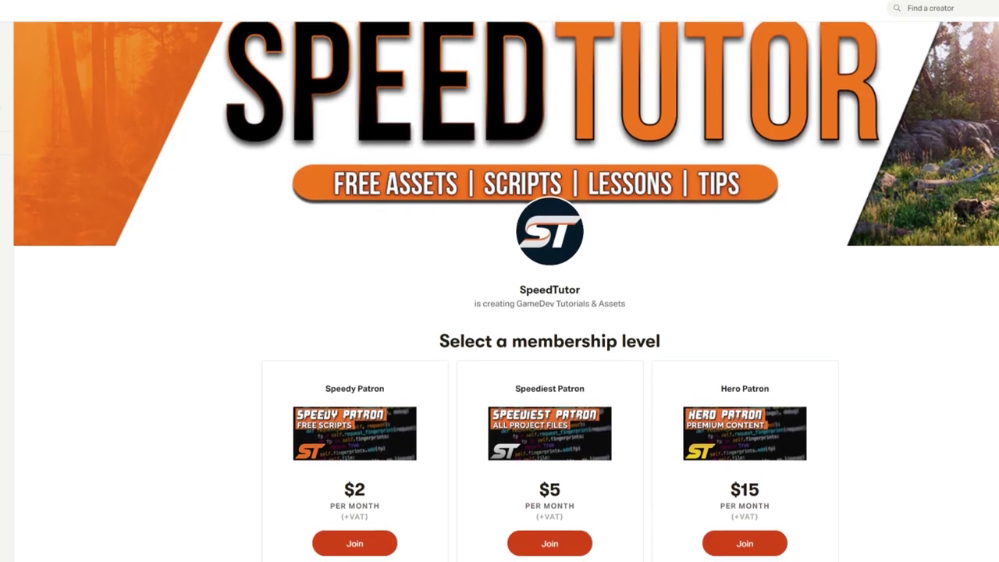
scroll(500, 281, "down", 5)
scroll(499, 281, "down", 6)
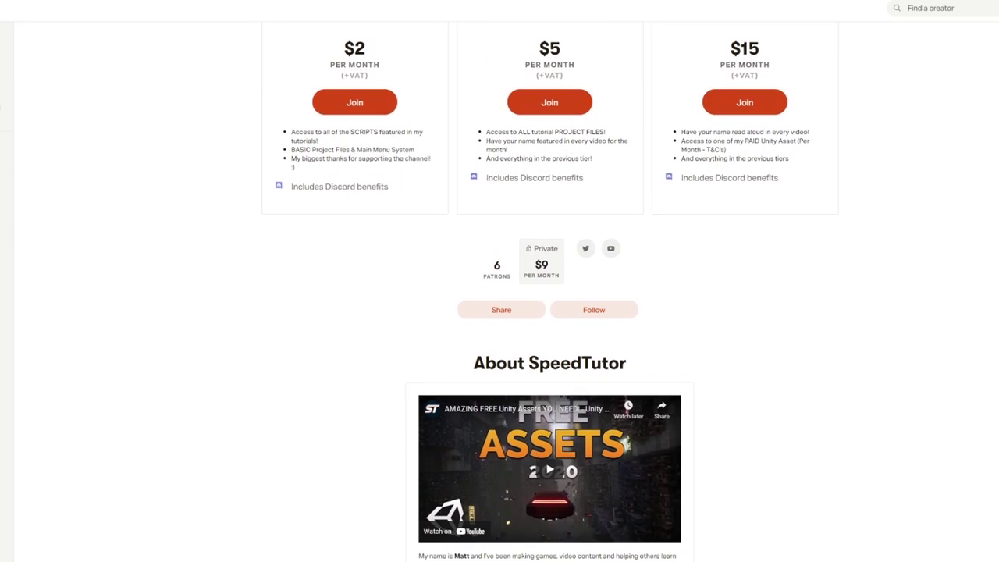
scroll(550, 308, "down", 4)
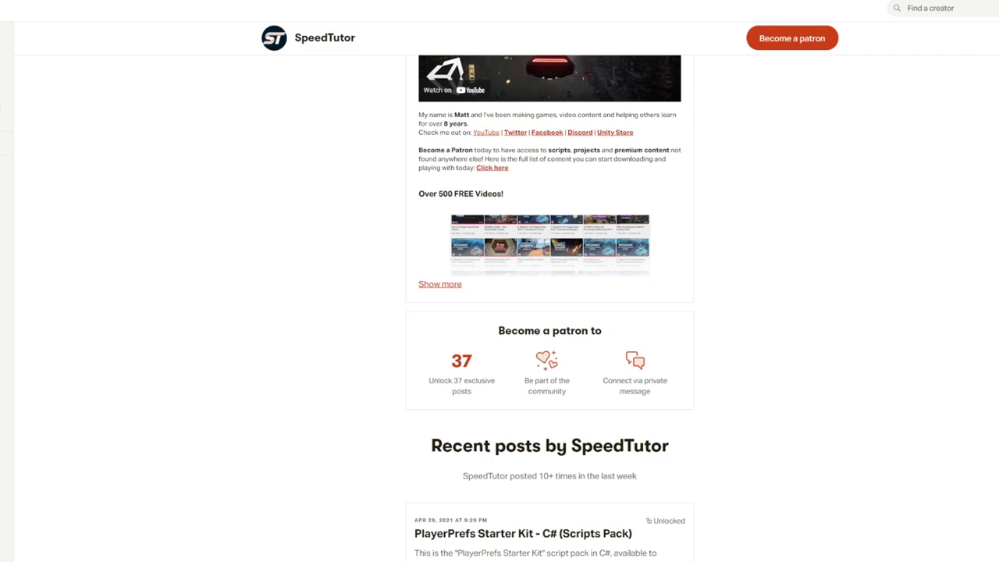